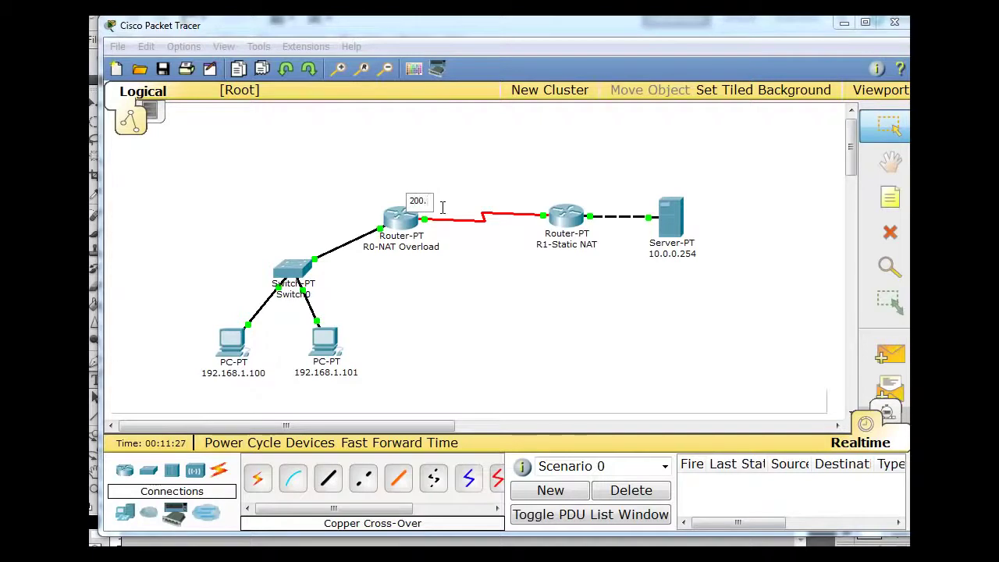
# Label the serial link with notes: 200.10.0.1 beside R0-NAT Overload and 200.10.0.2 beside R1-Static NAT.
pyautogui.write('.0.1')
pyautogui.click(452, 276)
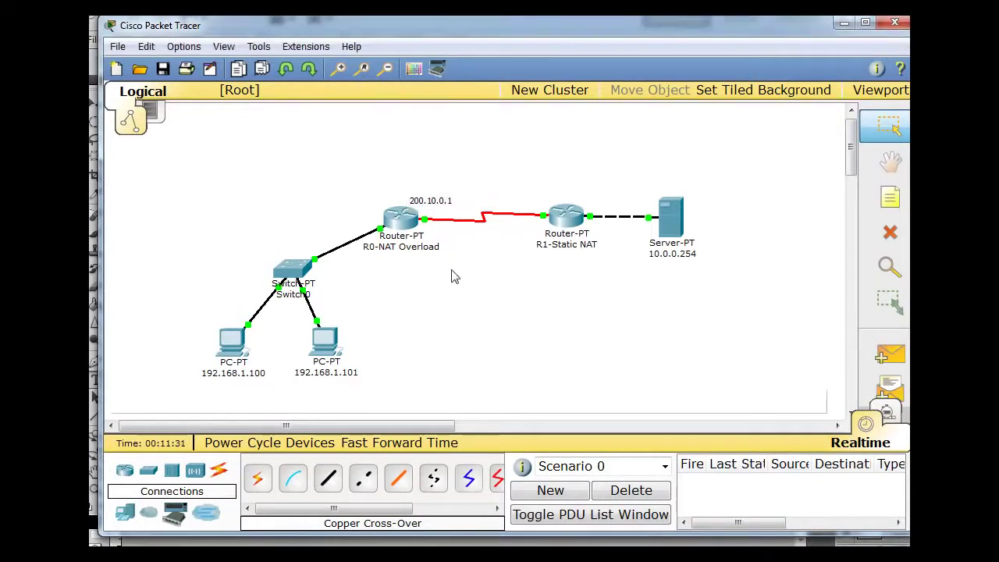
pyautogui.click(890, 198)
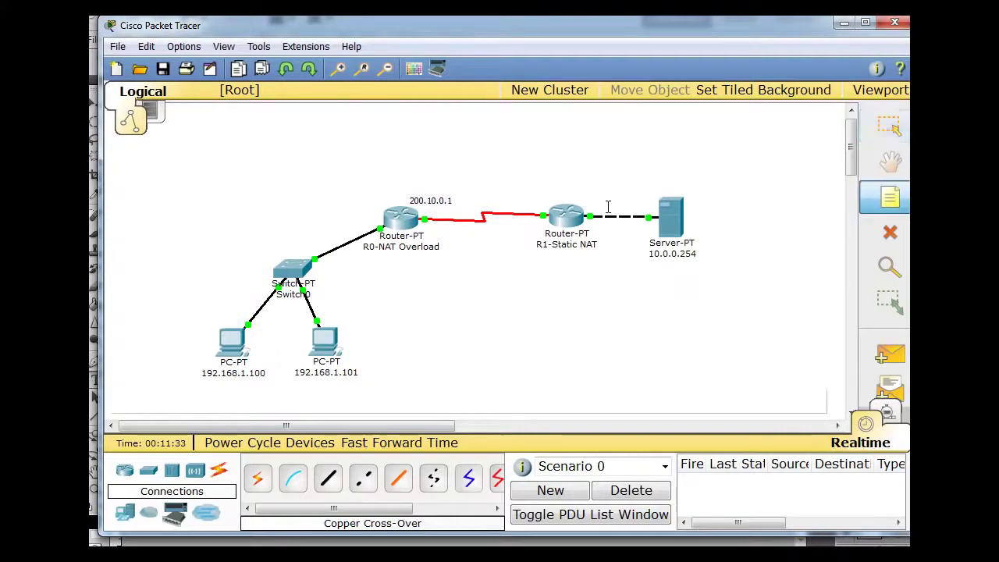
pyautogui.click(497, 200)
pyautogui.write('200.10.0.2')
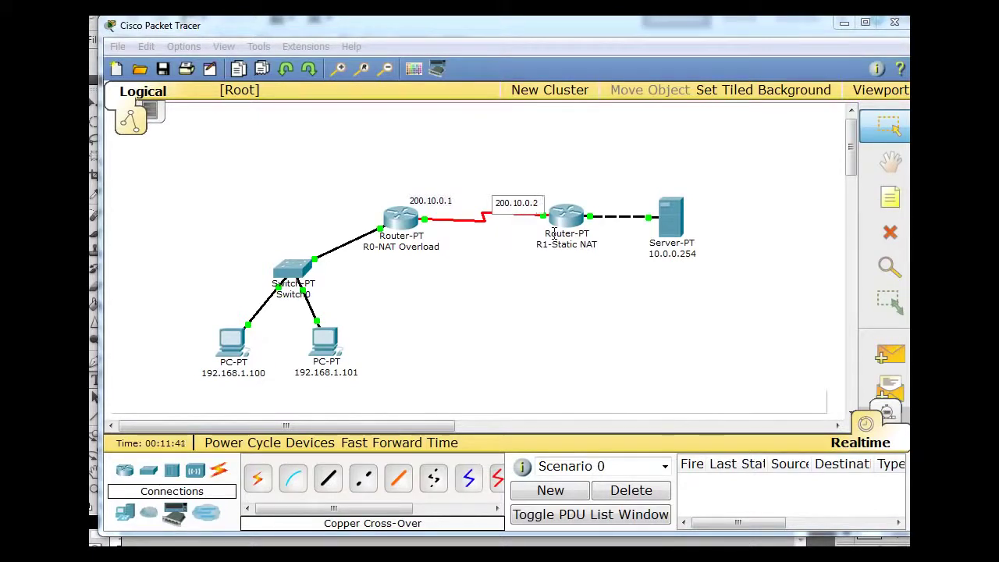
pyautogui.click(509, 334)
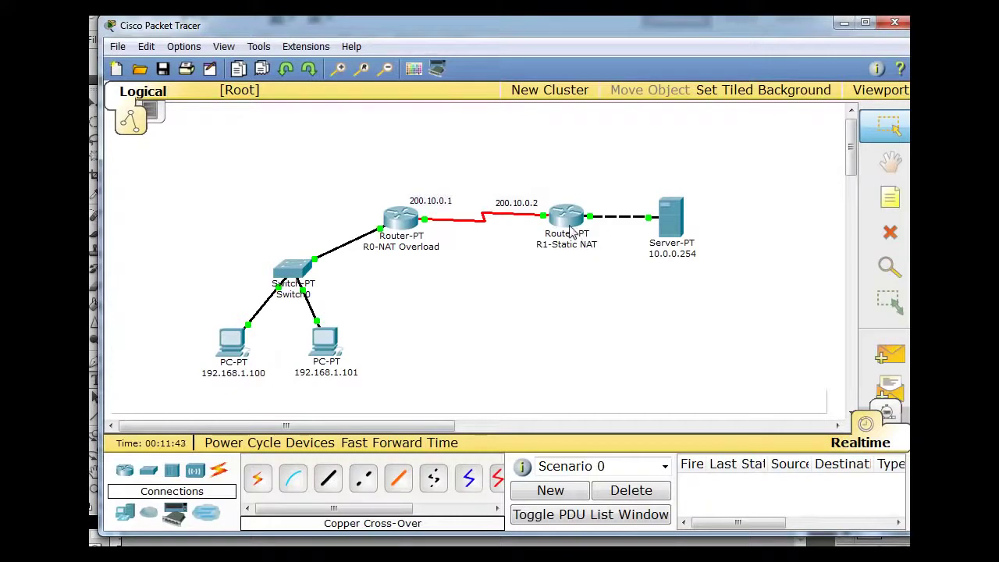
# Examine the interface and IP address details of both routers, the server and the 192.168.1.100 PC.
pyautogui.moveTo(572, 231)
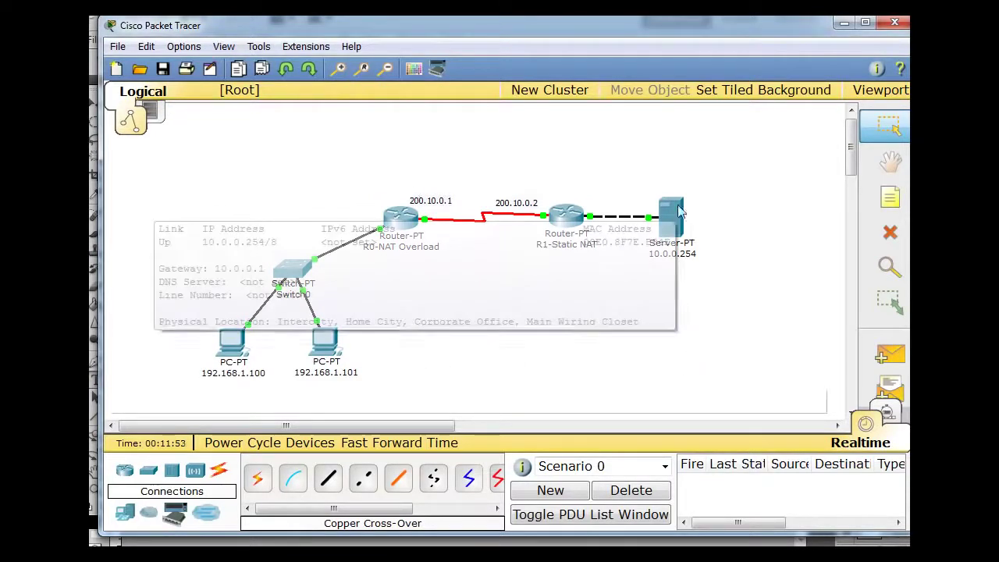
pyautogui.moveTo(223, 367)
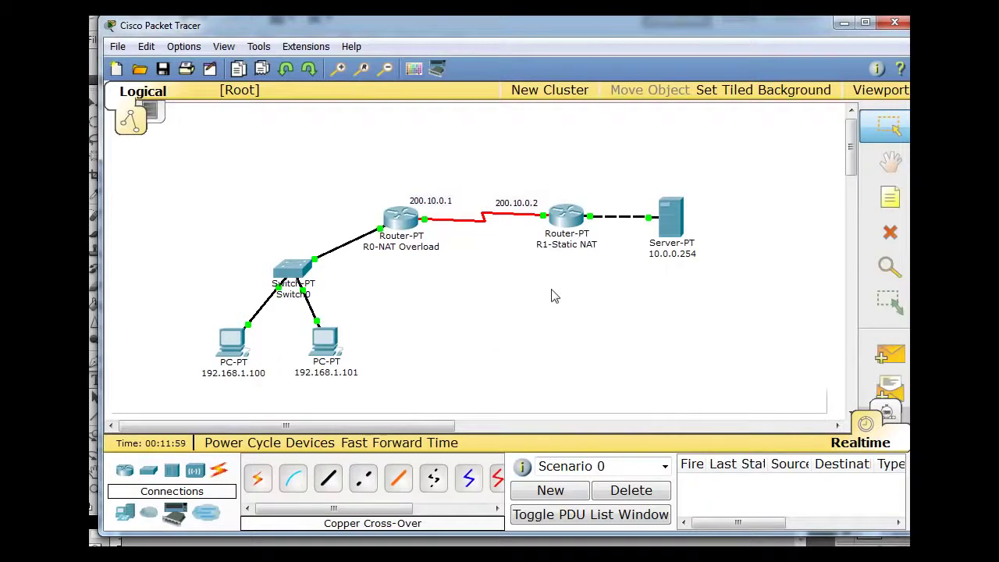
pyautogui.moveTo(404, 211)
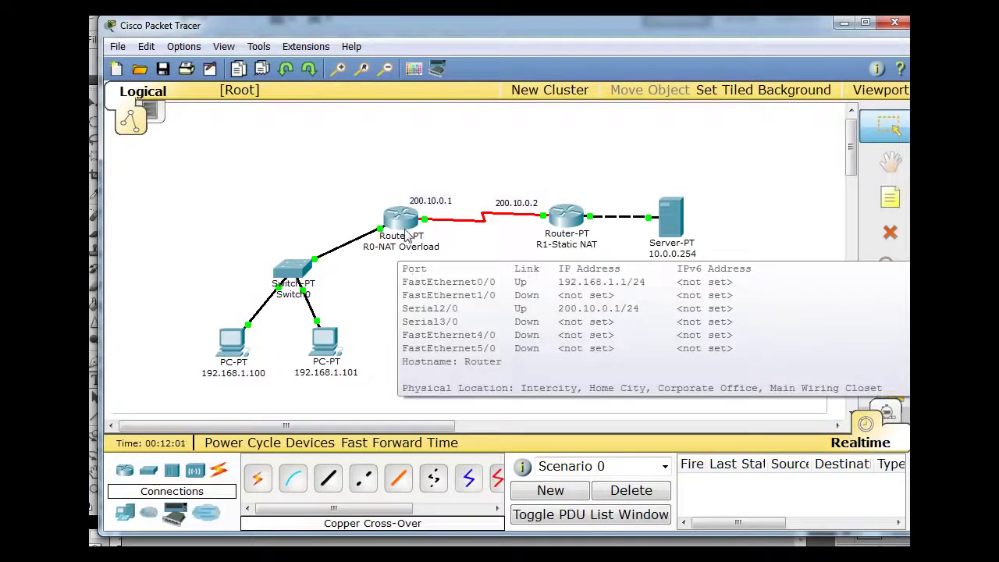
pyautogui.moveTo(566, 207)
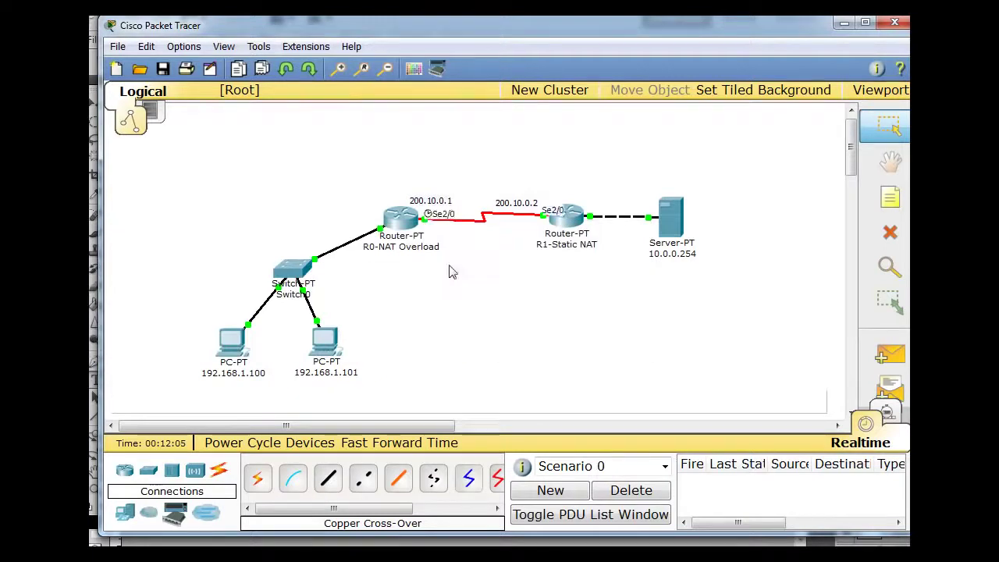
pyautogui.moveTo(403, 270)
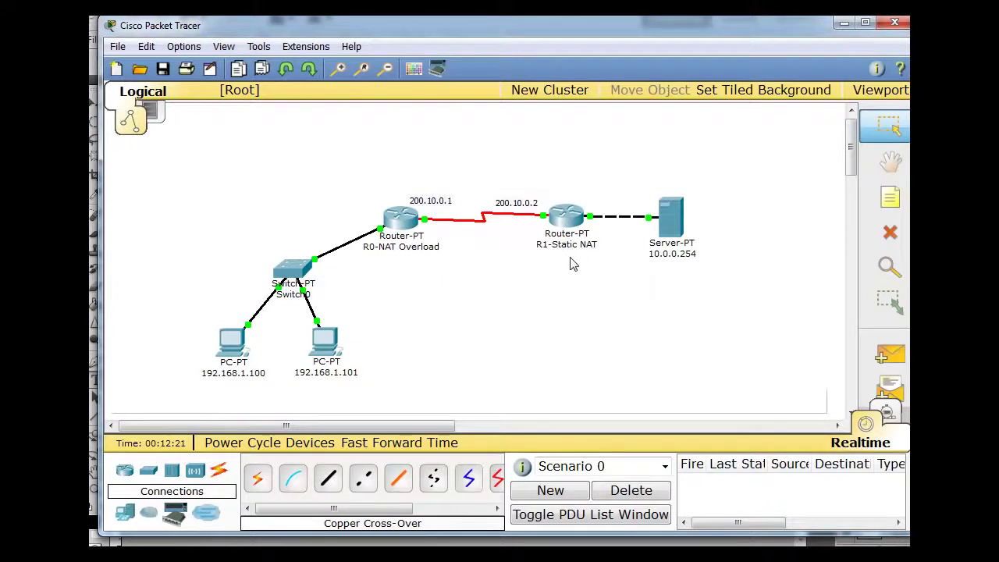
pyautogui.moveTo(569, 261)
# On R0-NAT Overload, leave interface configuration mode and enter global configuration mode with conf t.
pyautogui.click(400, 218)
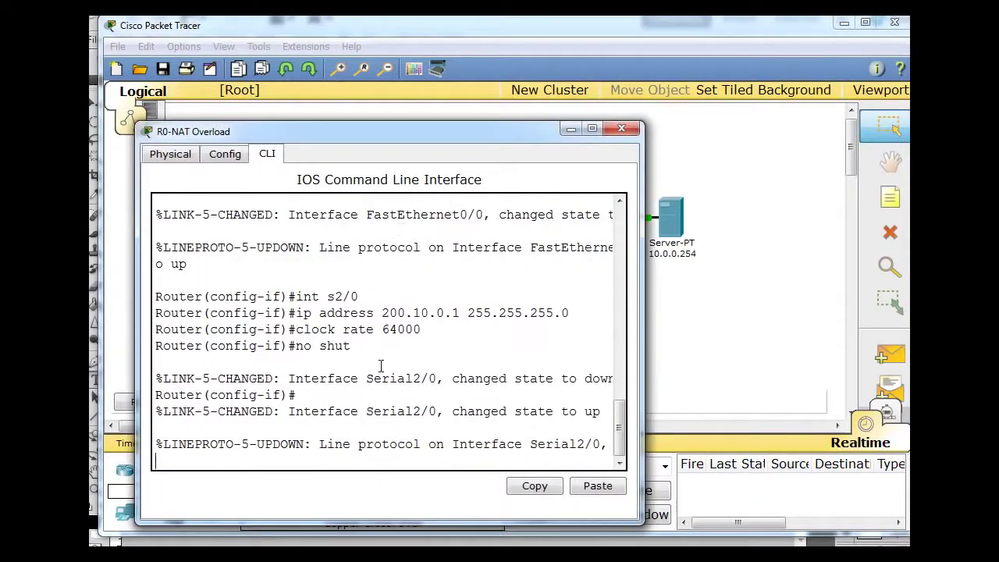
pyautogui.press('Return')
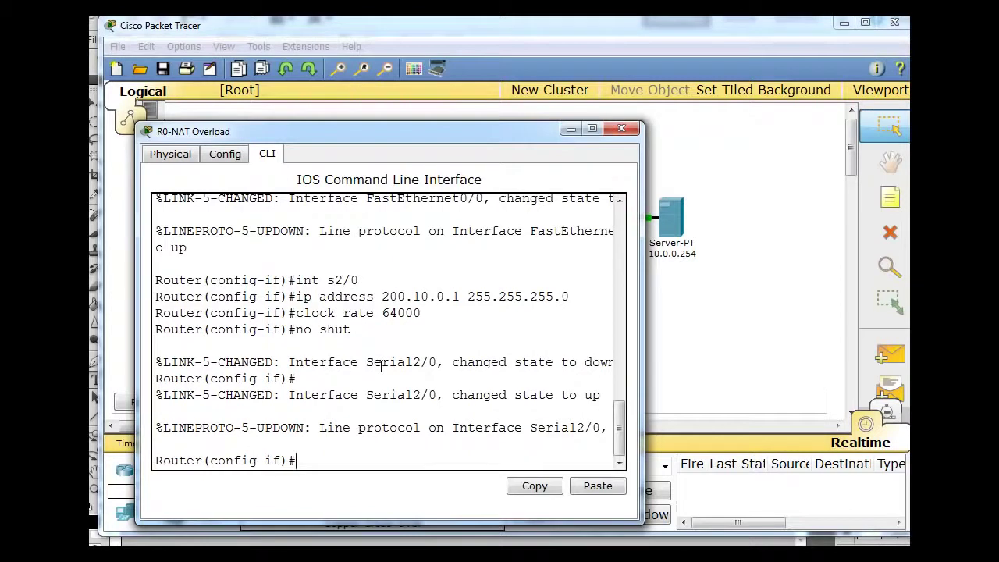
pyautogui.hotkey('ctrl', 'z')
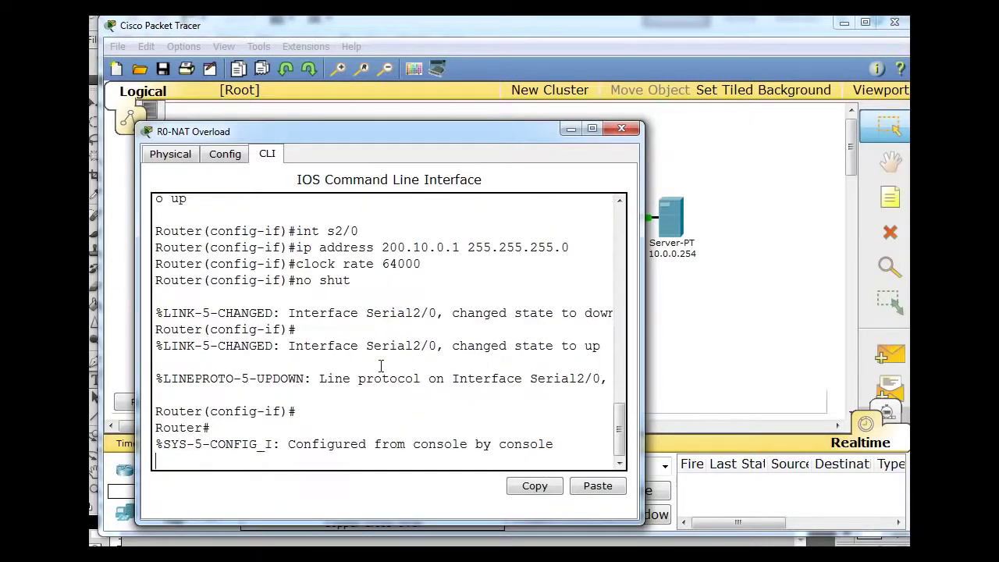
pyautogui.press('Return')
pyautogui.write('conf')
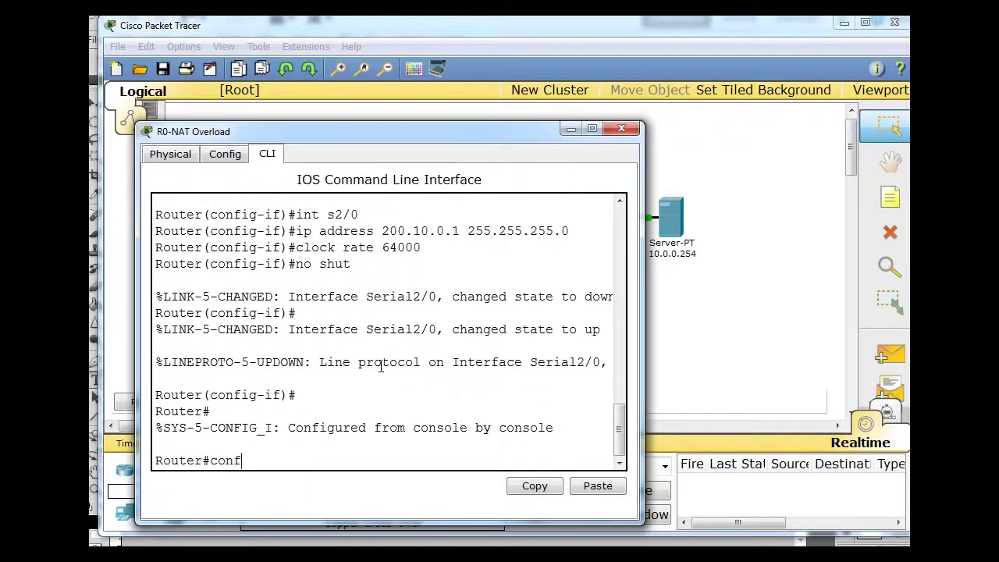
pyautogui.write(' t')
pyautogui.press('Return')
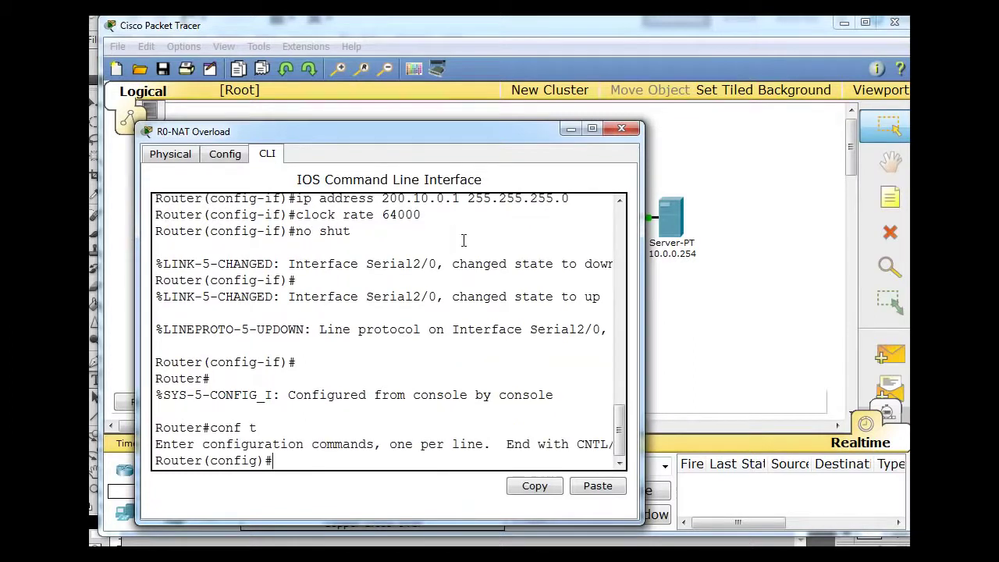
# Add a default route on R0 with ip route 0.0.0.0 0.0.0.0 s2/0, and close the router's window.
pyautogui.moveTo(469, 130); pyautogui.dragTo(550, 64)
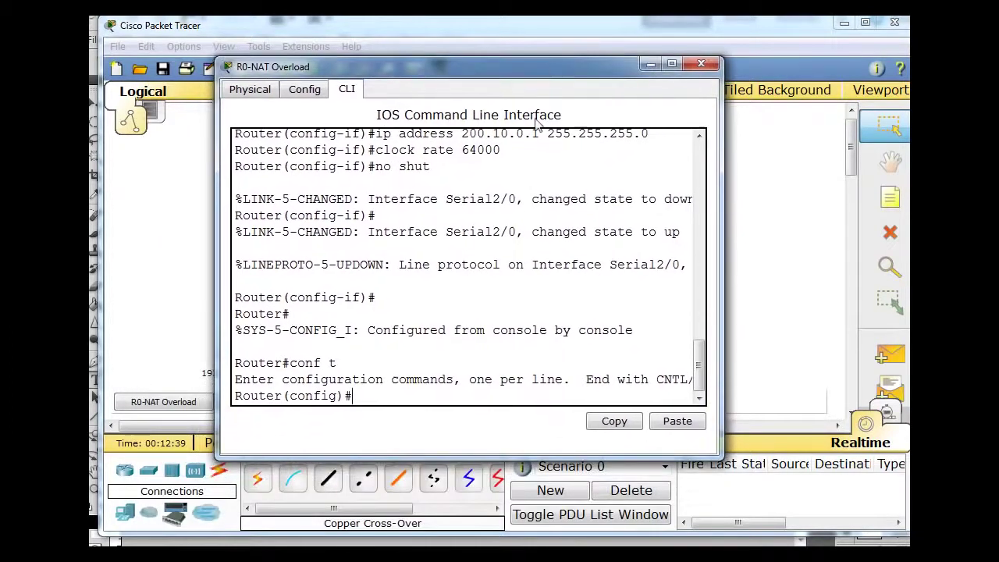
pyautogui.write('ip route')
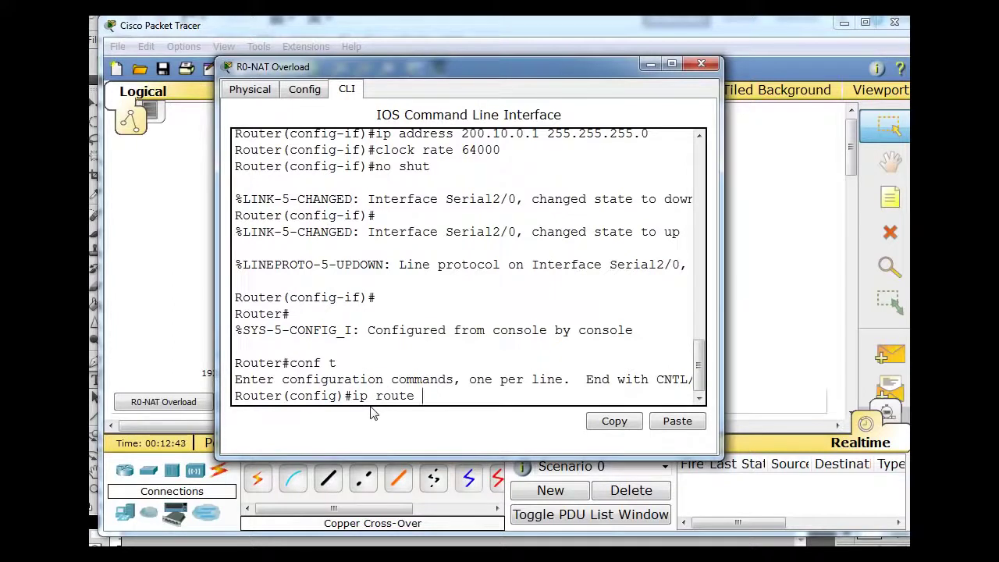
pyautogui.write(' 0.0.0.0 0.0.0.0 s2/0')
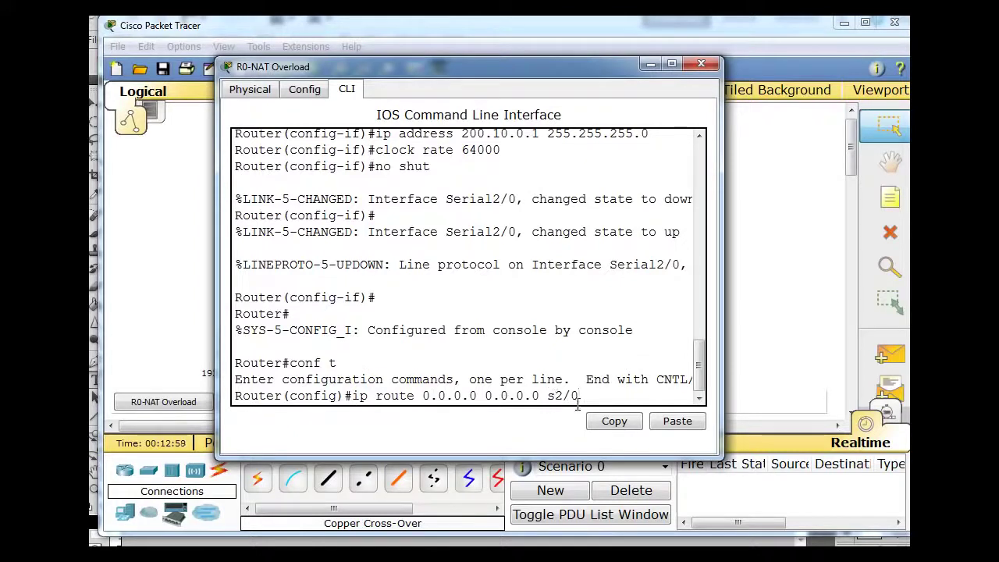
pyautogui.press('Return')
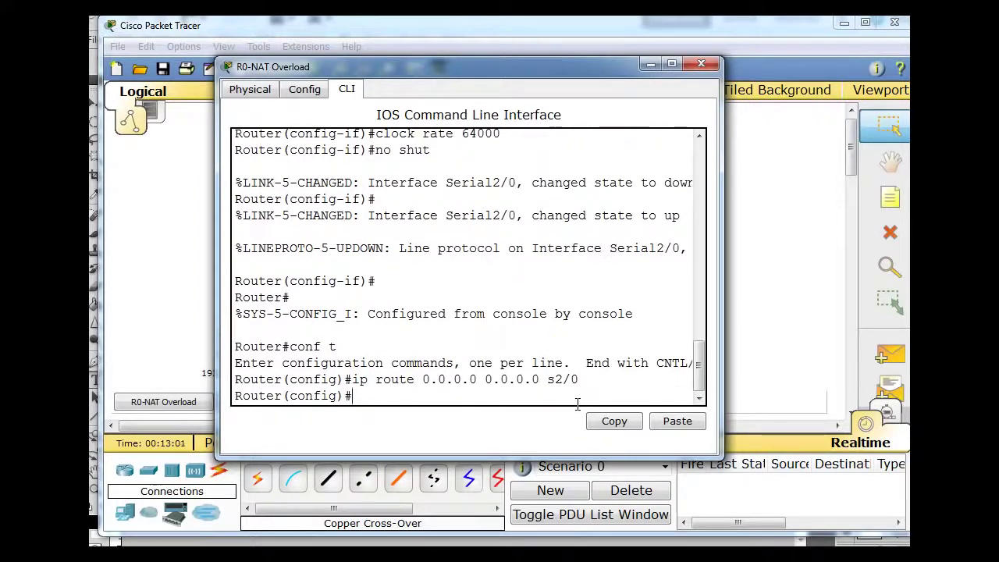
pyautogui.click(705, 65)
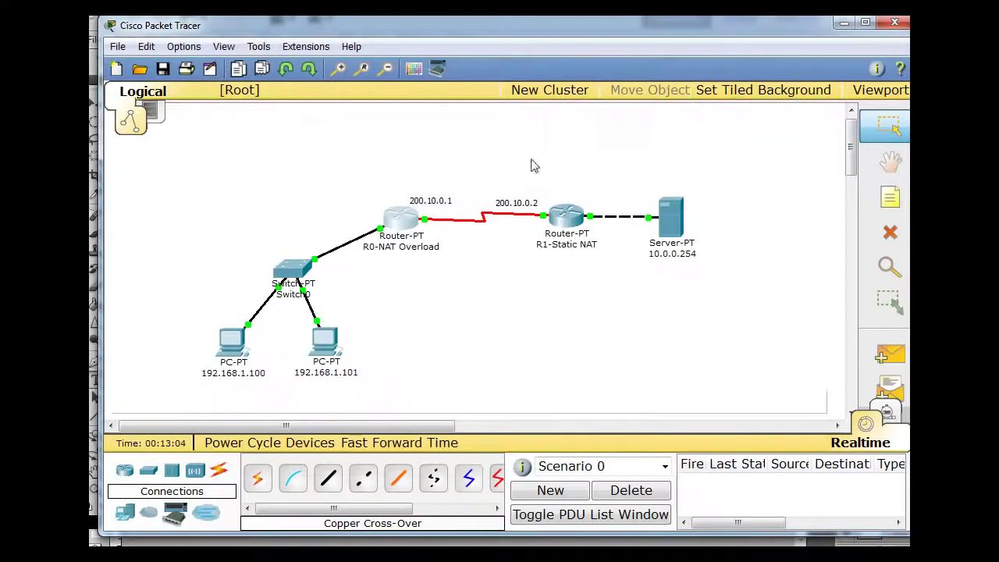
# On R1-Static NAT, exit interface configuration and enter global configuration mode with conf t.
pyautogui.click(568, 212)
pyautogui.moveTo(272, 33); pyautogui.dragTo(396, 42)
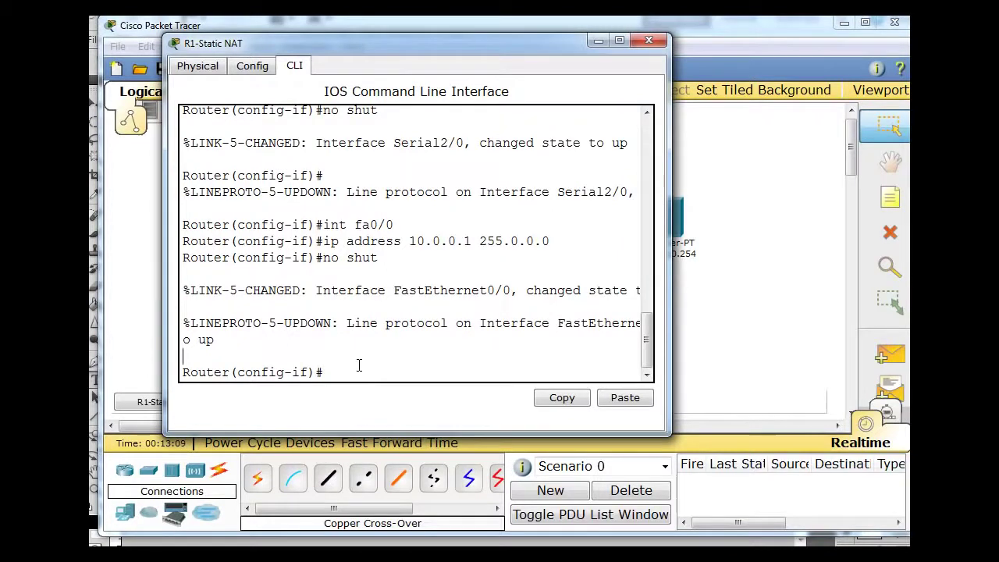
pyautogui.hotkey('ctrl', 'z')
pyautogui.press('Return')
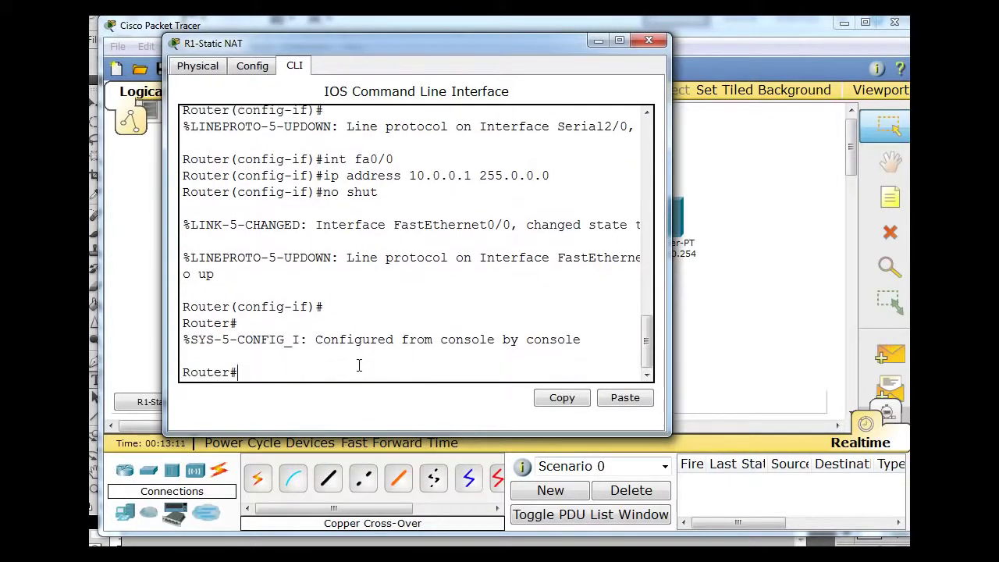
pyautogui.write('conf t')
pyautogui.press('Return')
# Add a default route on R1 with ip route 0.0.0.0 0.0.0.0 s2/0, and close the router's window.
pyautogui.write('ip route')
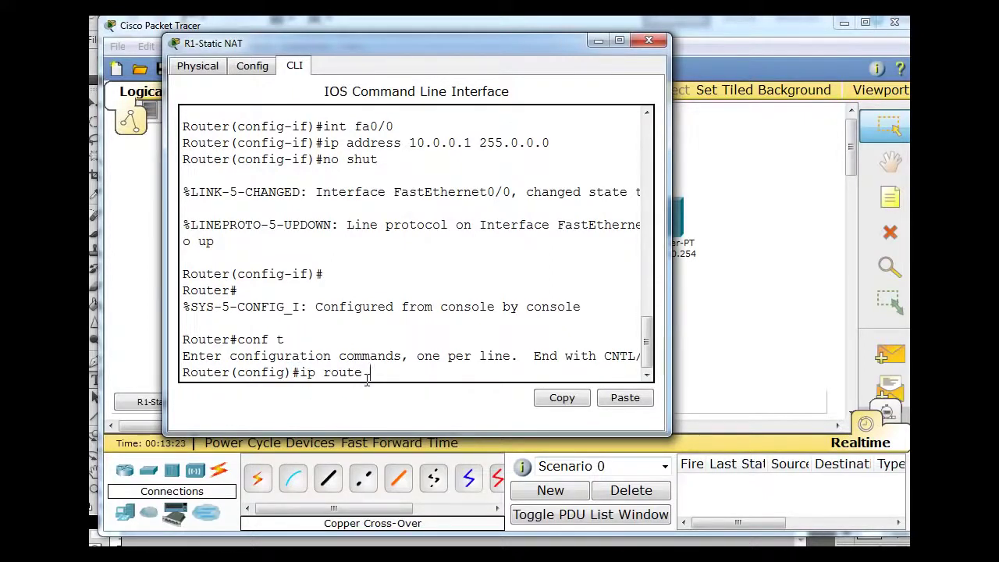
pyautogui.write(' 0.0.0.0 0.0.0.0 s2/')
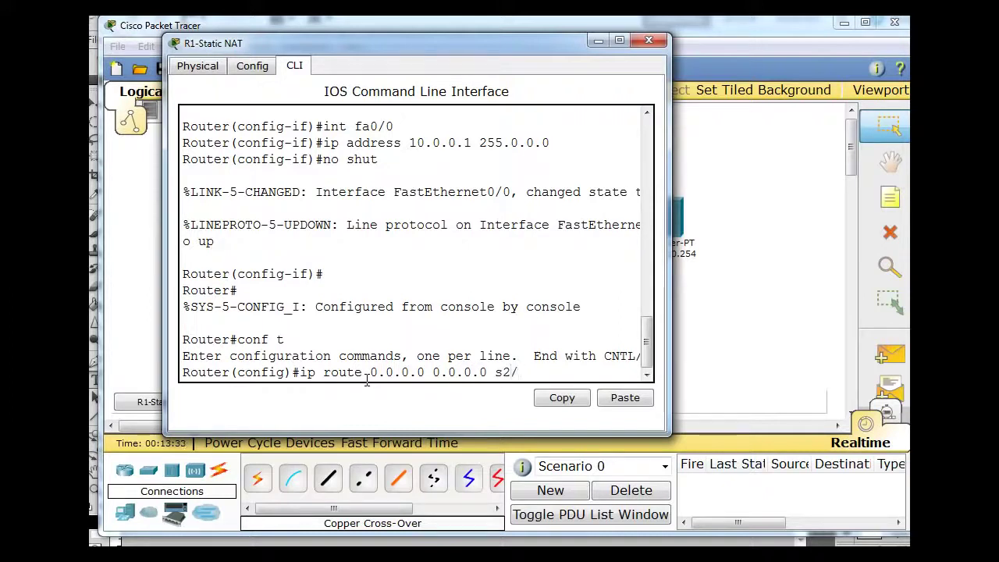
pyautogui.press('Return')
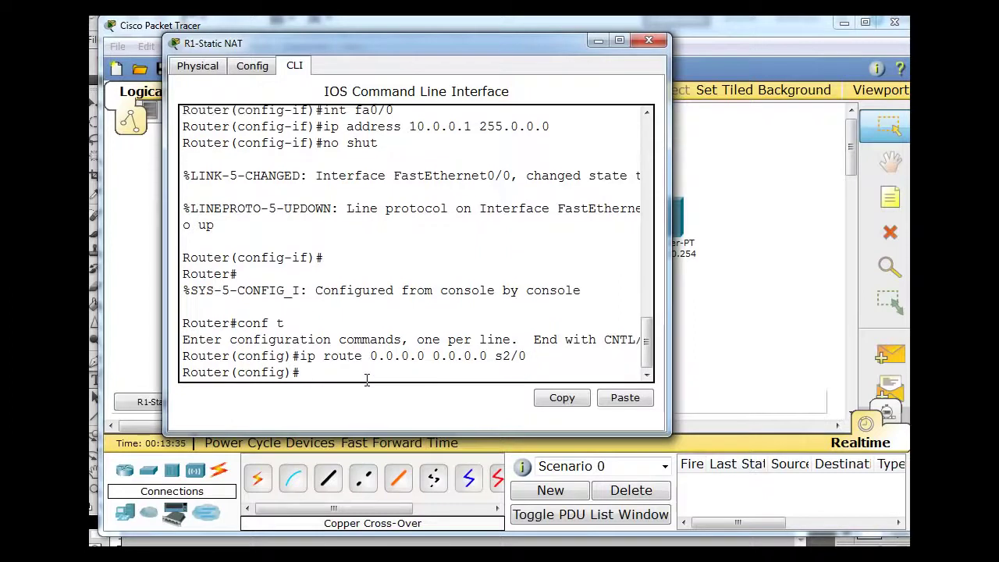
pyautogui.click(648, 40)
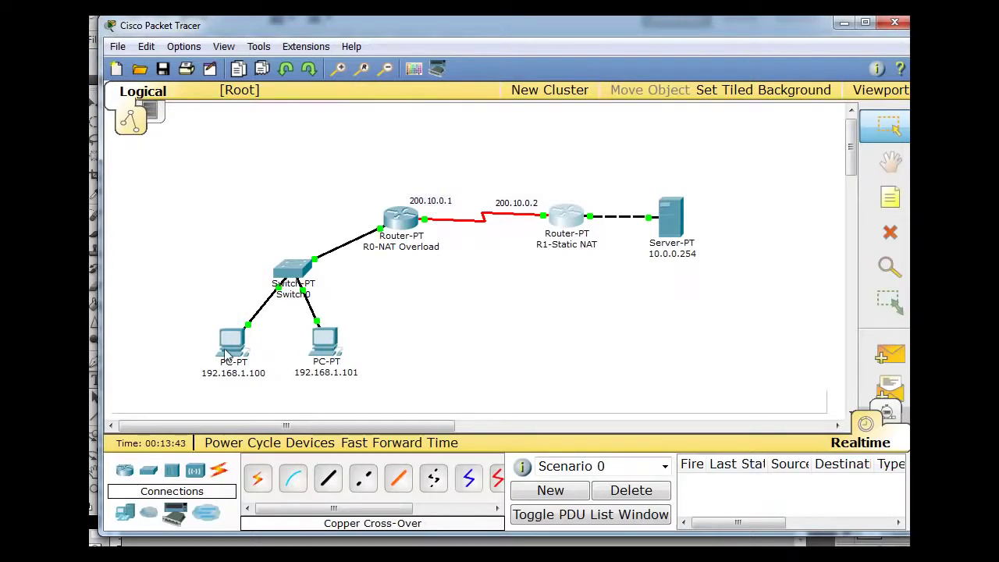
# Test connectivity by pinging 10.0.0.254 from the command prompt of PC 192.168.1.100, and close the PC's window.
pyautogui.click(231, 342)
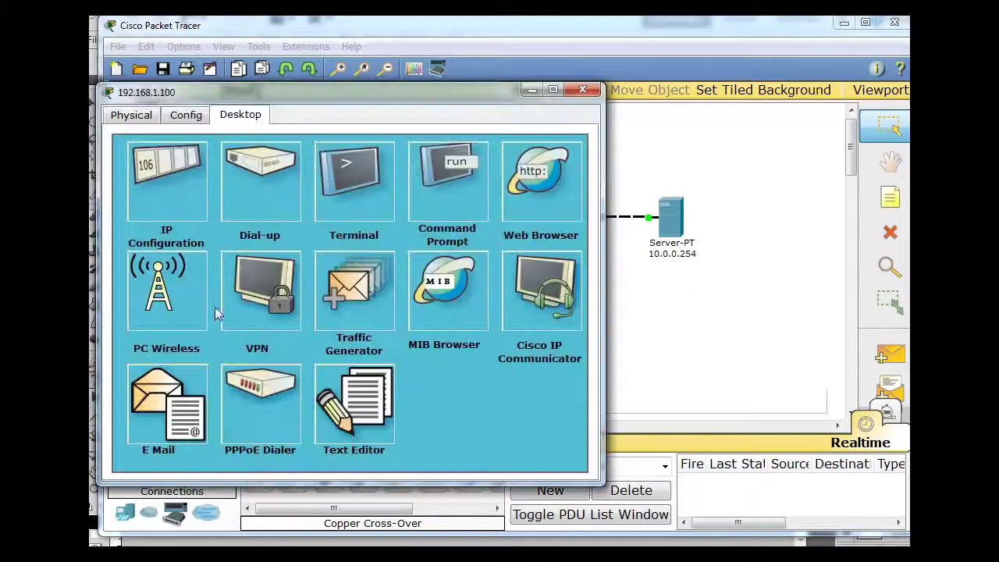
pyautogui.click(443, 178)
pyautogui.write('ping')
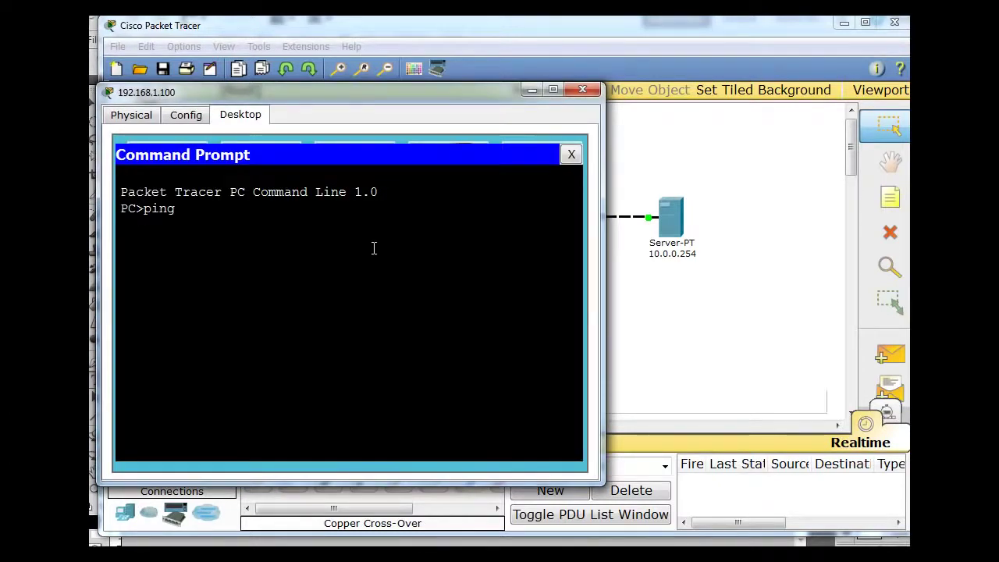
pyautogui.write(' 10.0.0.254')
pyautogui.press('Return')
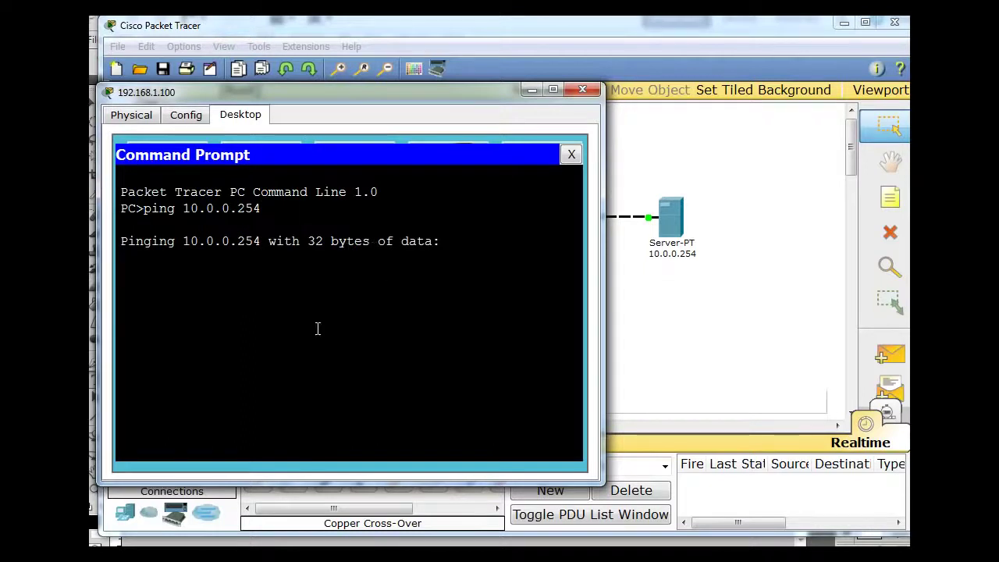
pyautogui.moveTo(397, 90); pyautogui.dragTo(480, 78)
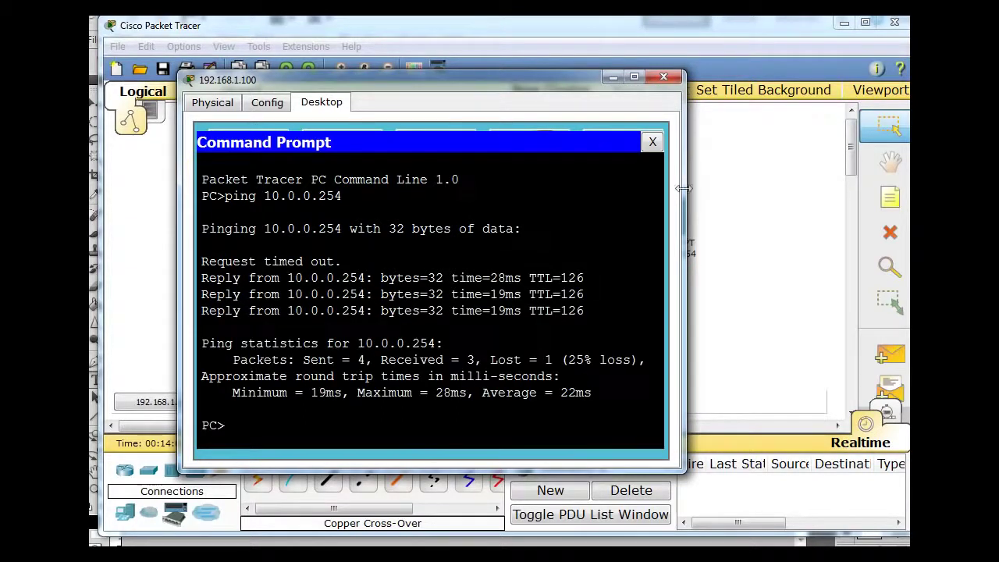
pyautogui.click(664, 77)
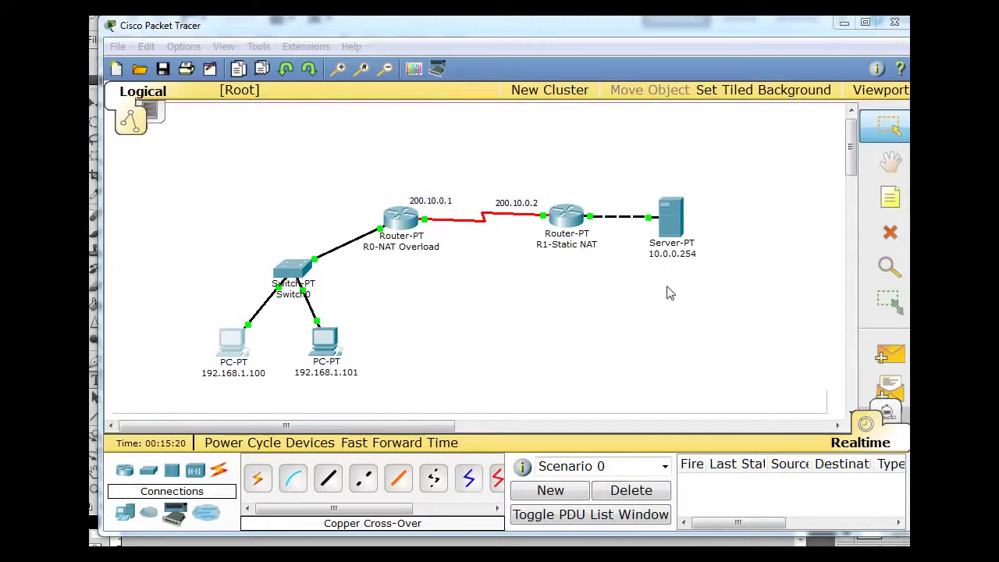
pyautogui.click(670, 248)
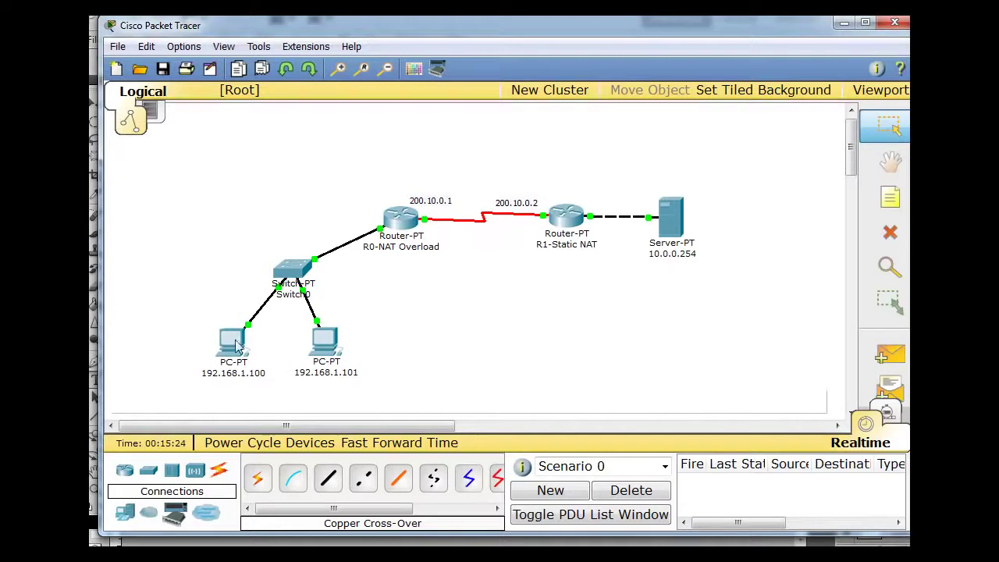
pyautogui.click(231, 344)
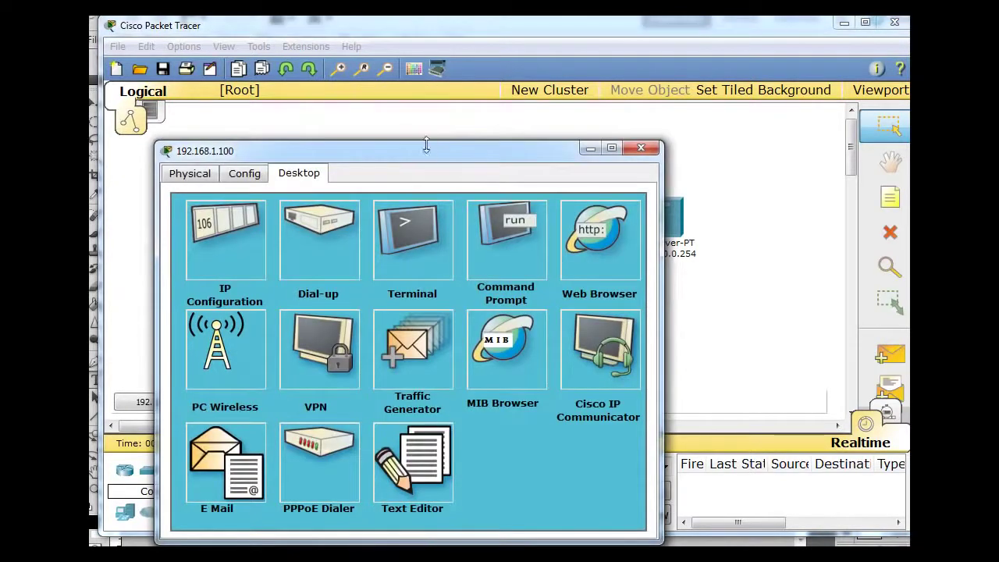
pyautogui.moveTo(429, 152); pyautogui.dragTo(368, 87)
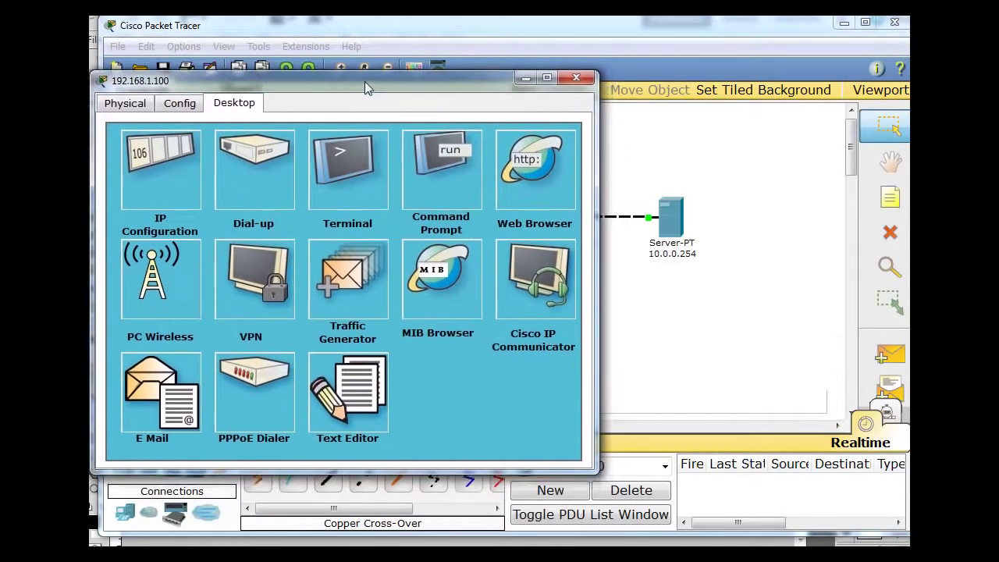
pyautogui.click(526, 175)
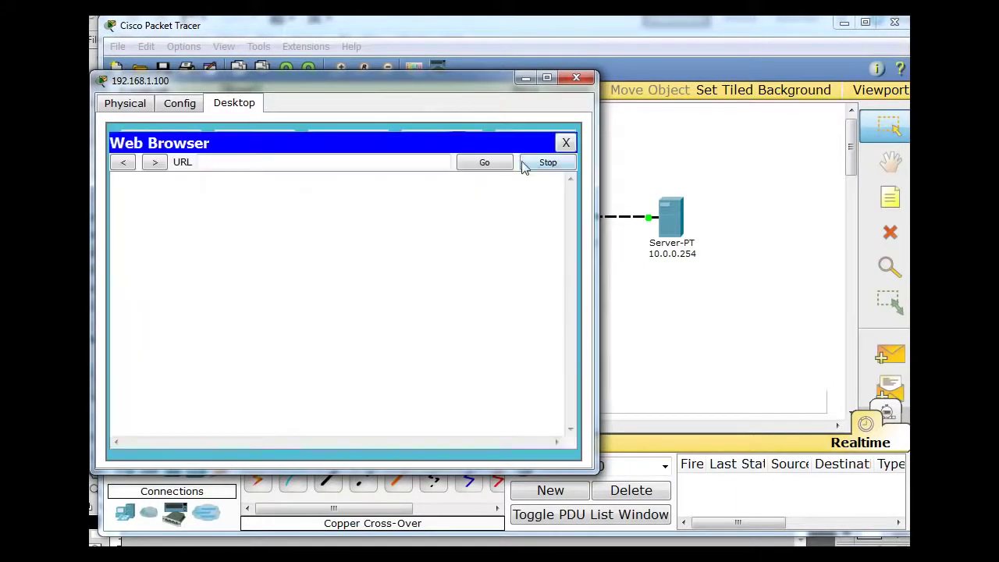
pyautogui.click(215, 162)
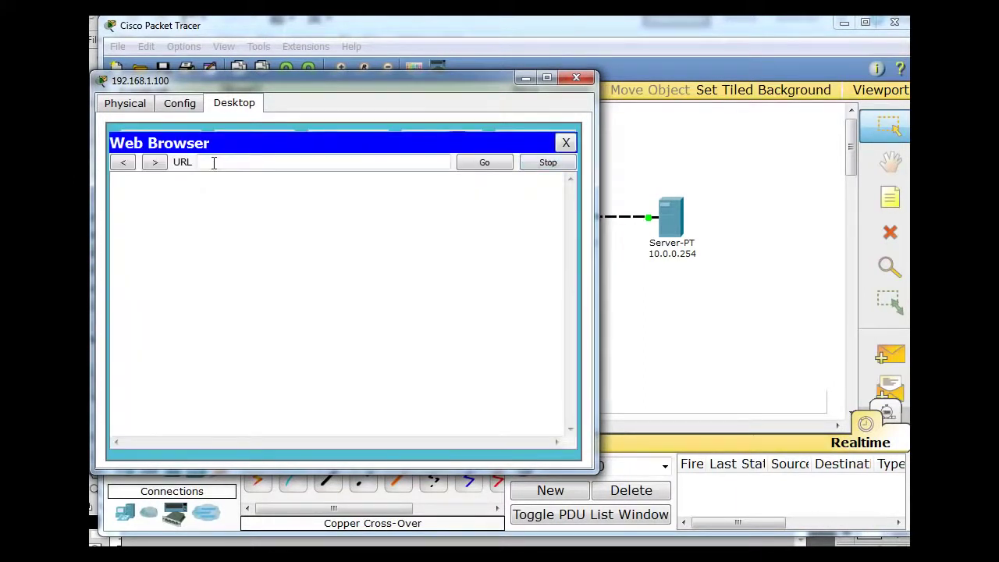
pyautogui.write('10.0.0')
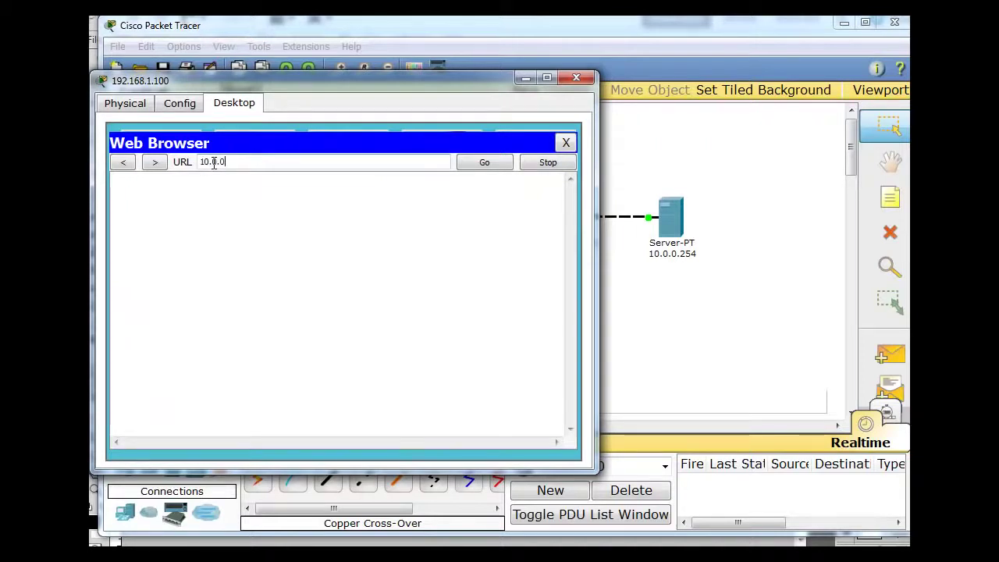
pyautogui.write('.254')
pyautogui.press('Return')
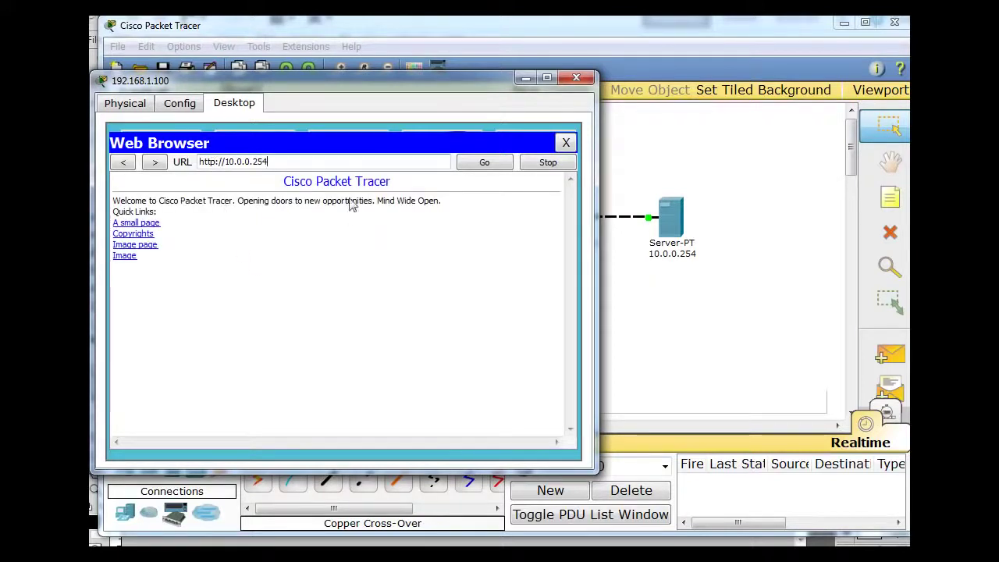
# Request 200.10.0.2 in the same PC's web browser to test the public address, and close the PC's window.
pyautogui.moveTo(391, 86); pyautogui.dragTo(388, 56)
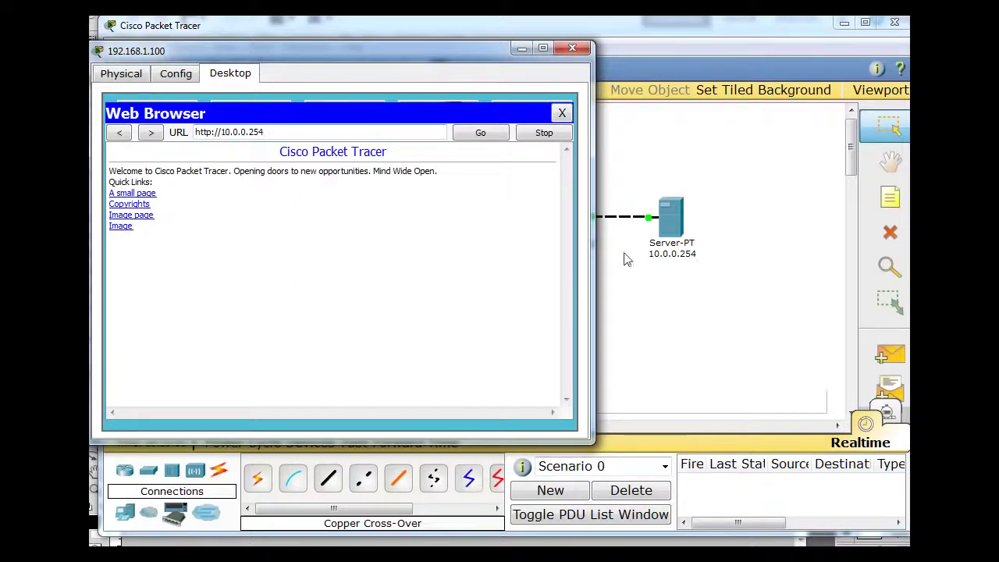
pyautogui.moveTo(436, 50); pyautogui.dragTo(479, 324)
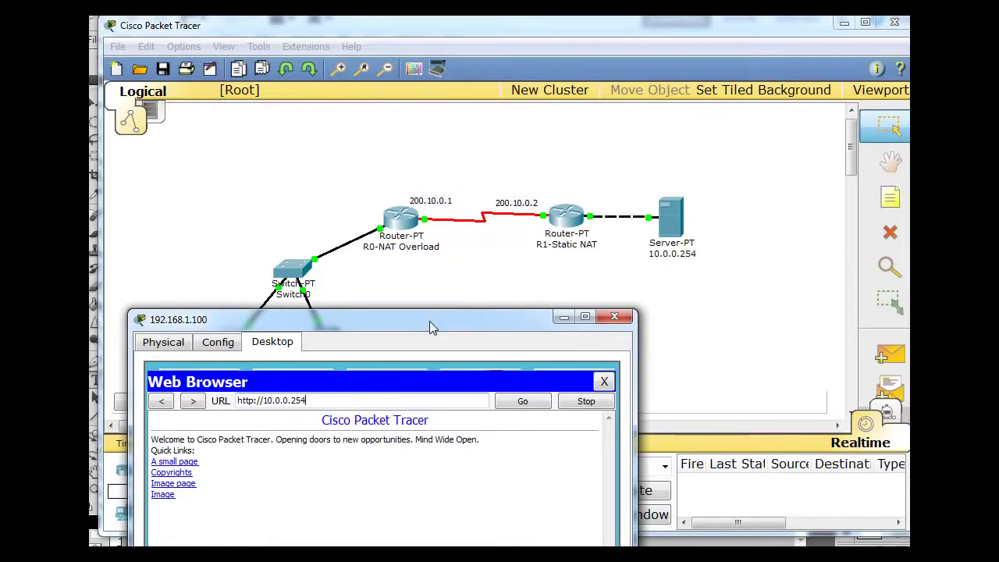
pyautogui.moveTo(429, 326); pyautogui.dragTo(413, 276)
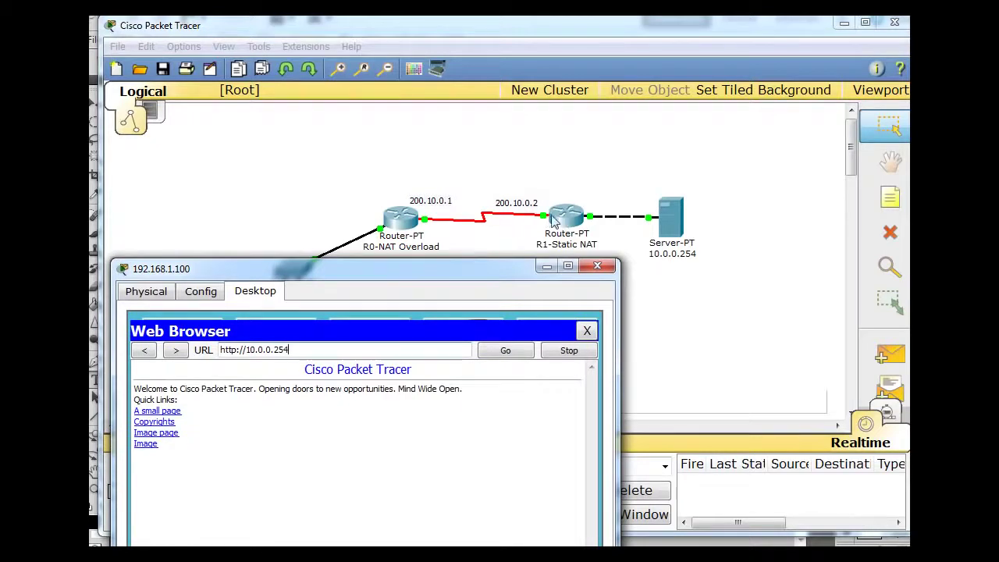
pyautogui.moveTo(294, 349); pyautogui.dragTo(249, 358)
pyautogui.write('200.10.0.2')
pyautogui.press('Return')
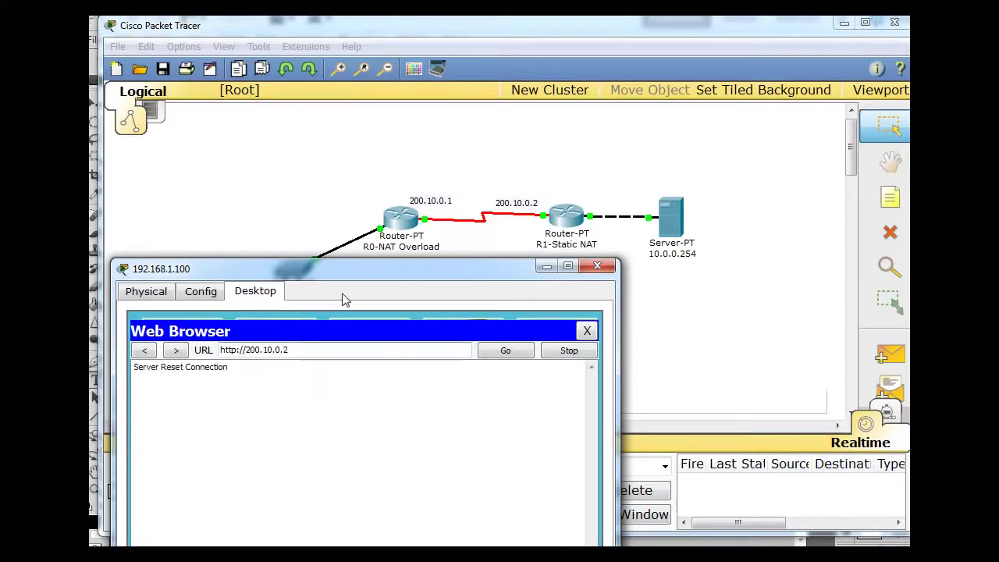
pyautogui.moveTo(373, 279)
pyautogui.mouseDown()
pyautogui.moveTo(358, 241)
pyautogui.moveTo(381, 290)
pyautogui.mouseUp()
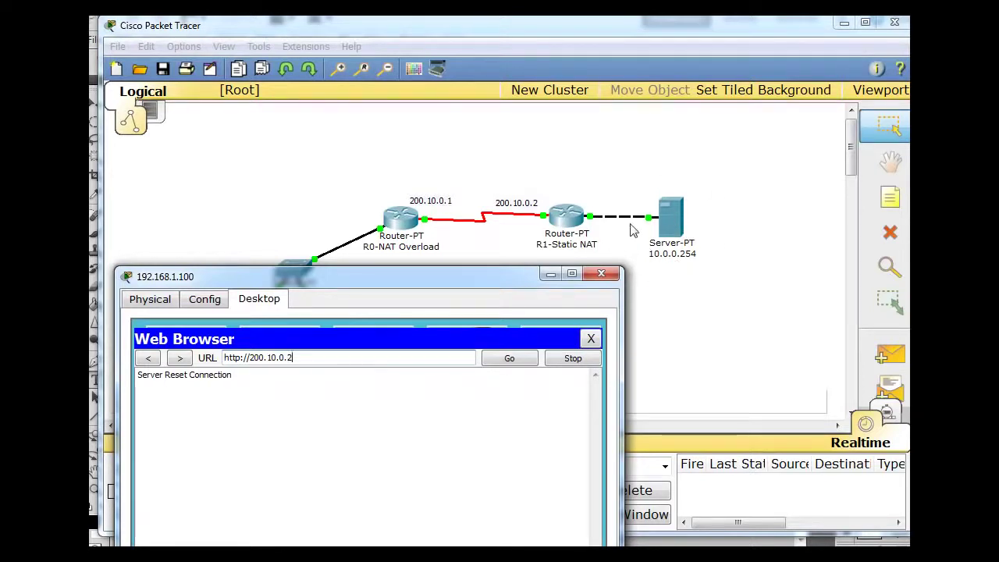
pyautogui.moveTo(494, 270); pyautogui.dragTo(497, 286)
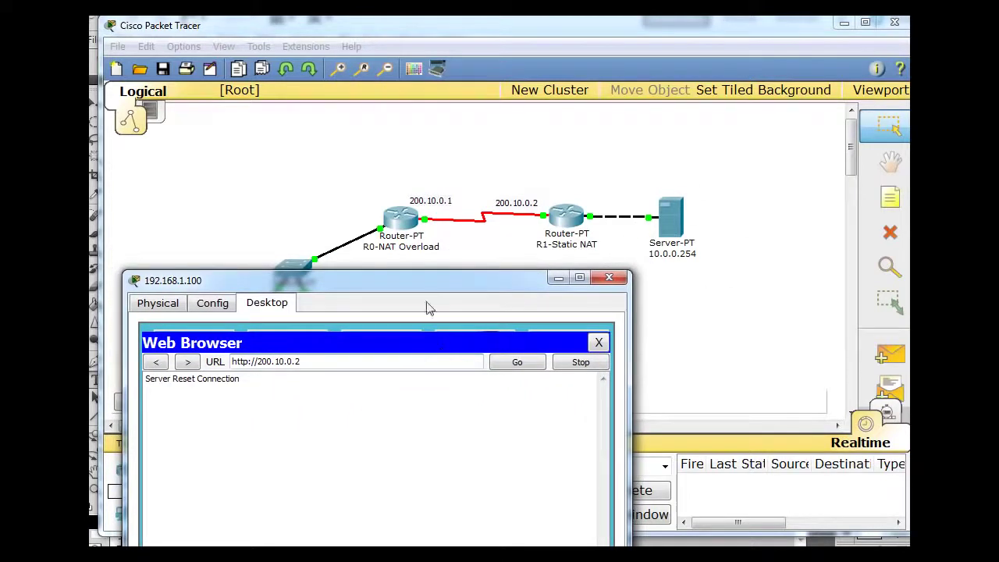
pyautogui.moveTo(455, 282)
pyautogui.mouseDown()
pyautogui.moveTo(441, 278)
pyautogui.moveTo(442, 287)
pyautogui.mouseUp()
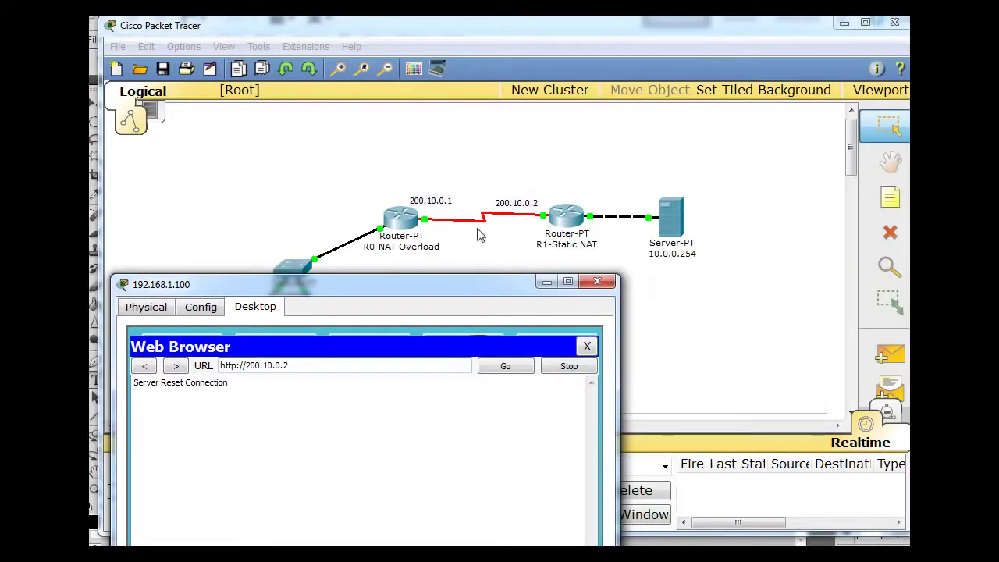
pyautogui.moveTo(499, 288); pyautogui.dragTo(507, 99)
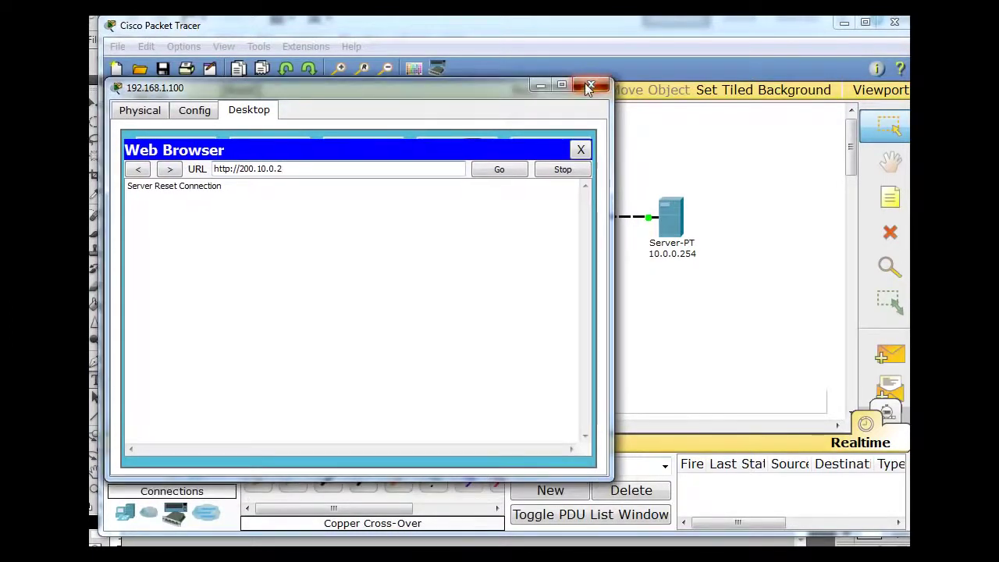
pyautogui.click(602, 93)
# On R1-Static NAT, add the static mapping with ip nat inside source static 10.0.0.254 200.10.0.2.
pyautogui.click(562, 223)
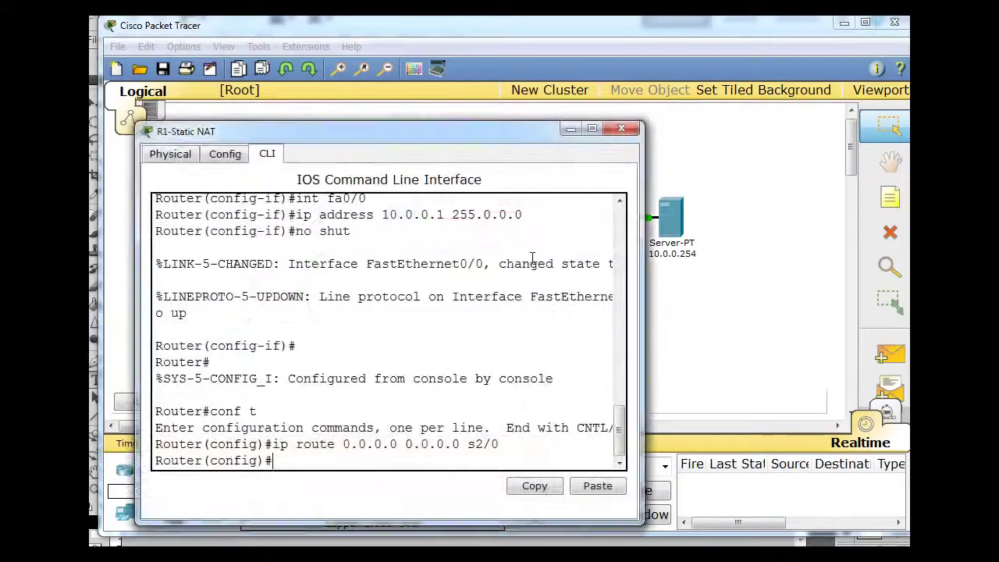
pyautogui.moveTo(505, 126); pyautogui.dragTo(629, 64)
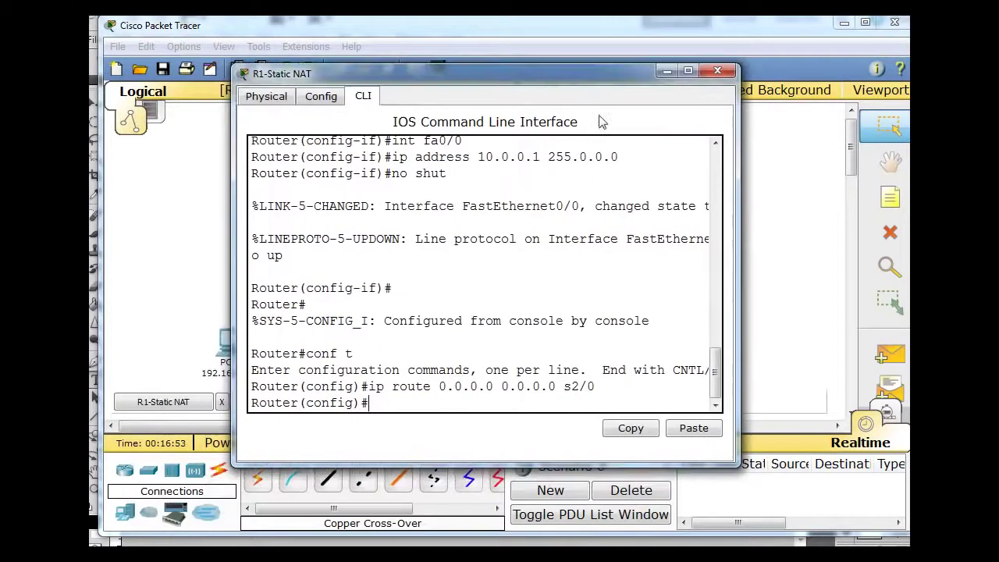
pyautogui.press('Return')
pyautogui.press('Return')
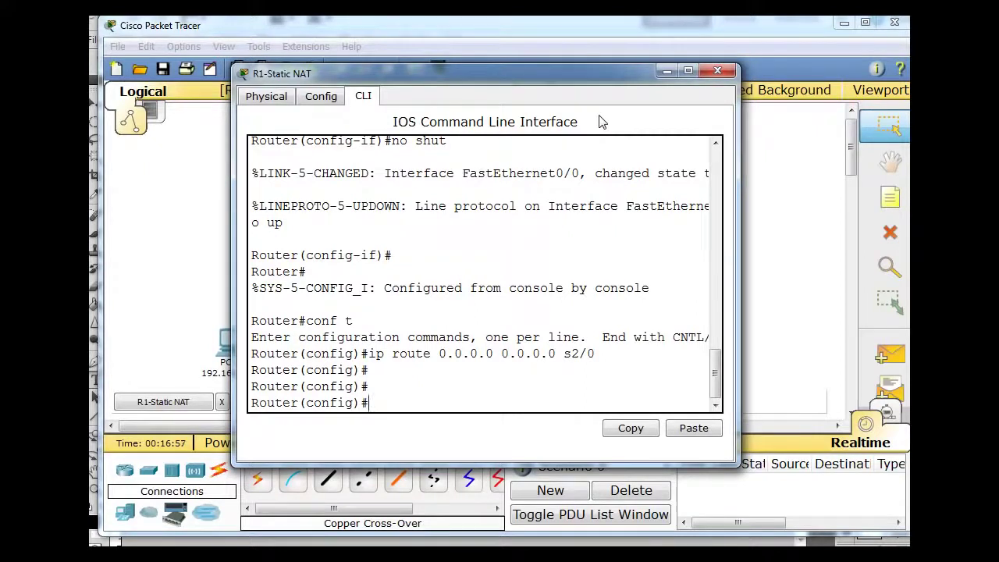
pyautogui.write('ip nat inside')
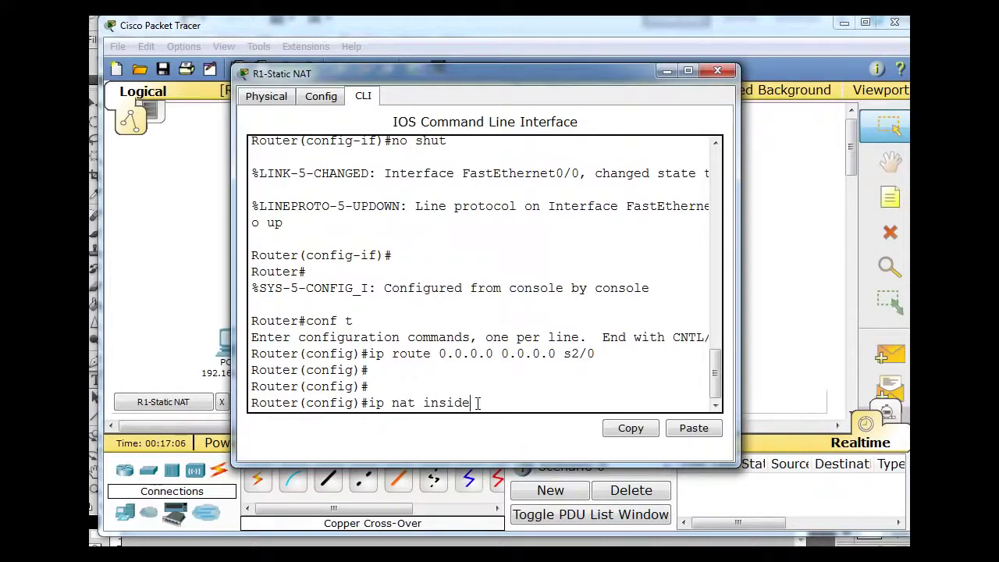
pyautogui.write('source static 10.0.0.254')
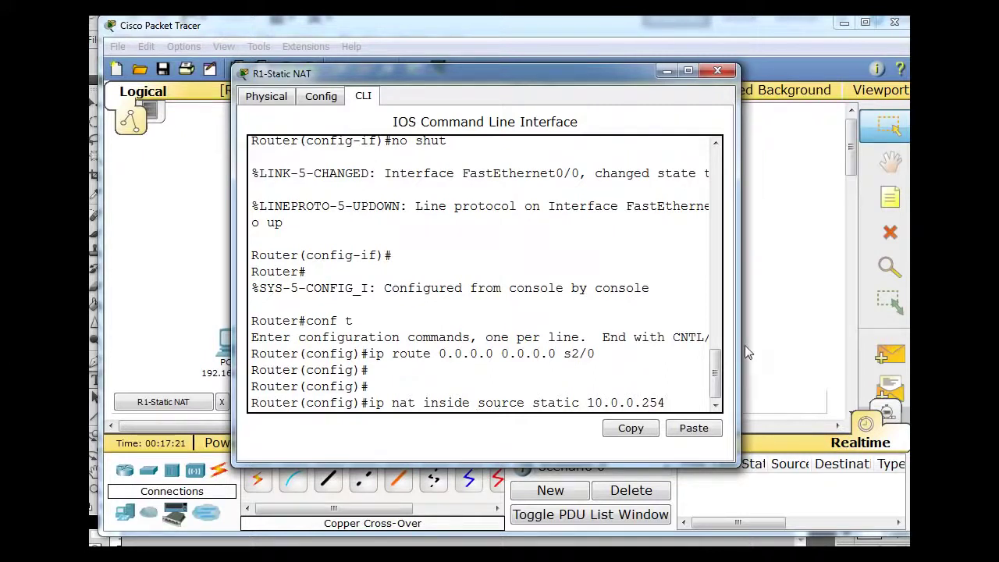
pyautogui.moveTo(739, 345); pyautogui.dragTo(911, 335)
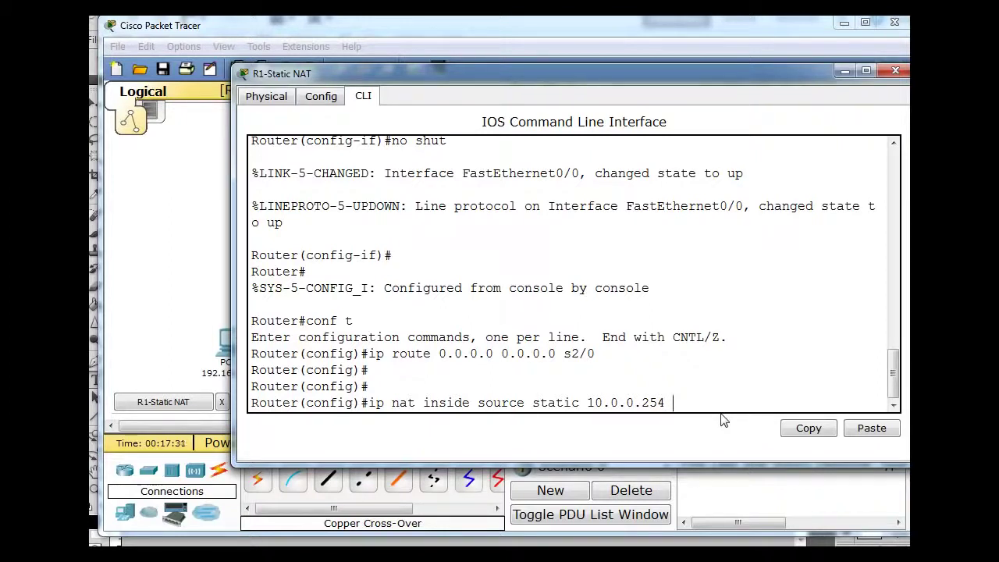
pyautogui.write('00.10.0.2')
pyautogui.press('Return')
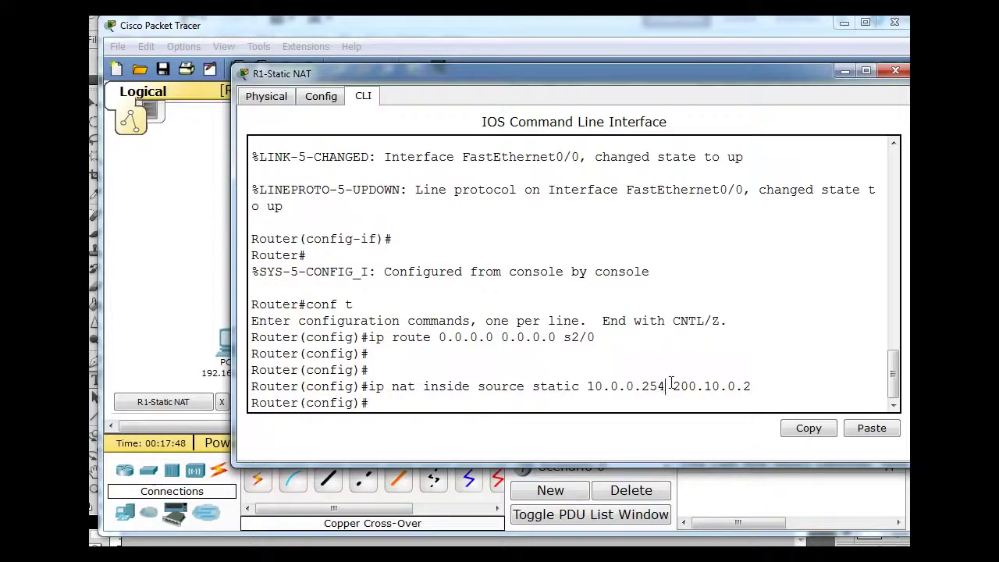
pyautogui.moveTo(670, 386); pyautogui.dragTo(751, 384)
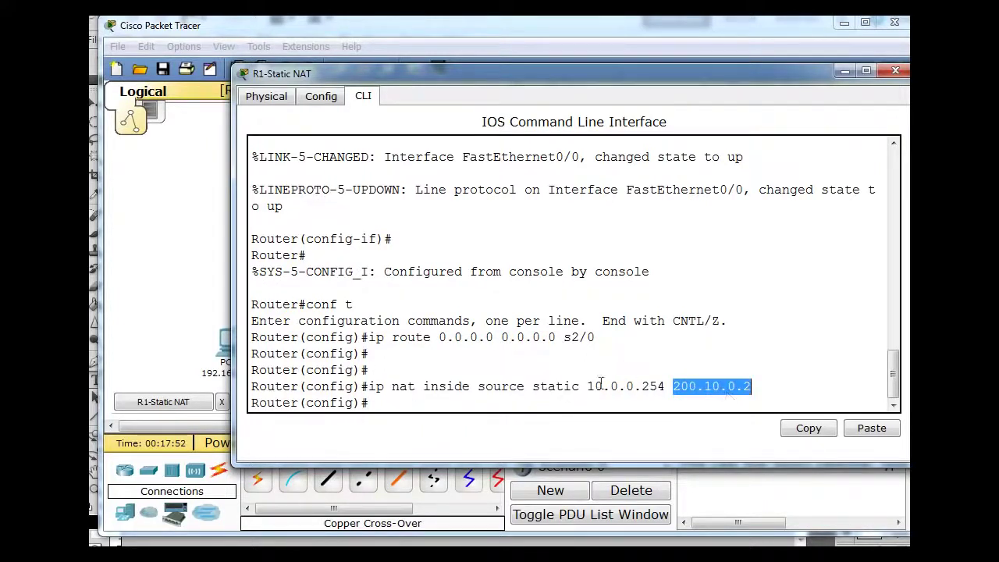
pyautogui.click(389, 400)
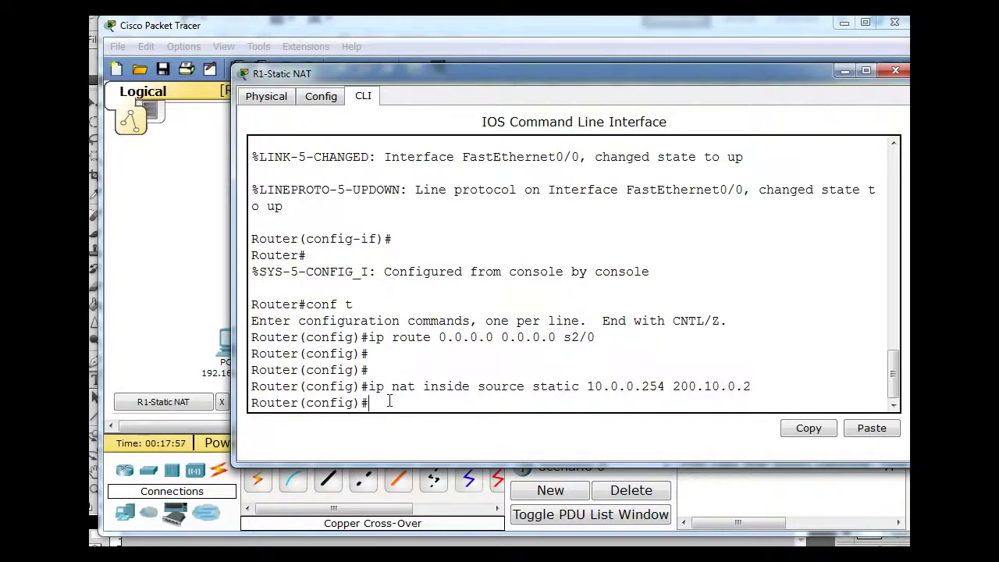
# Enter interface s2/0 on R1 and designate it as the NAT outside interface with ip nat outside.
pyautogui.write('int s2/0')
pyautogui.press('Return')
pyautogui.write('ip nat ')
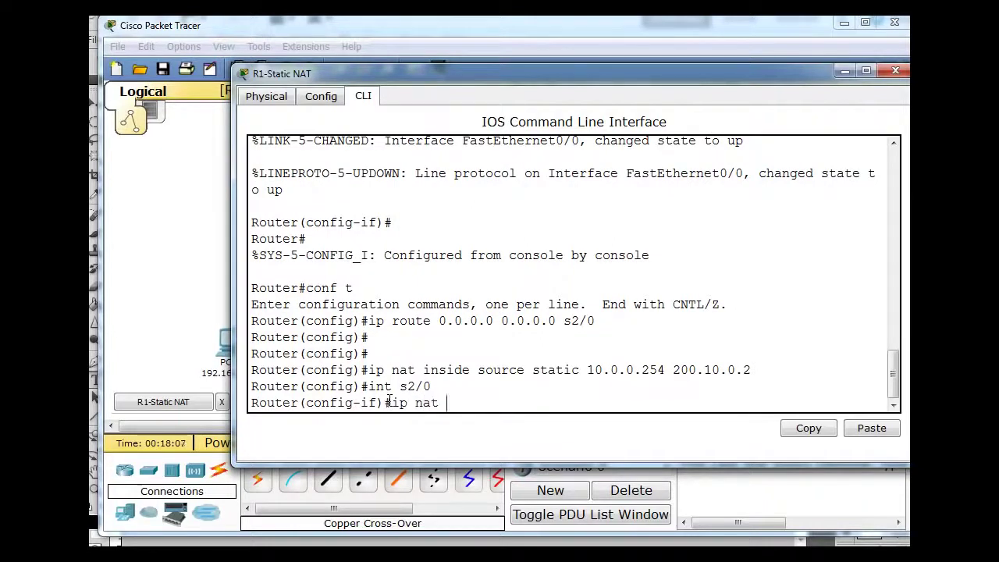
pyautogui.write('outside')
pyautogui.press('Return')
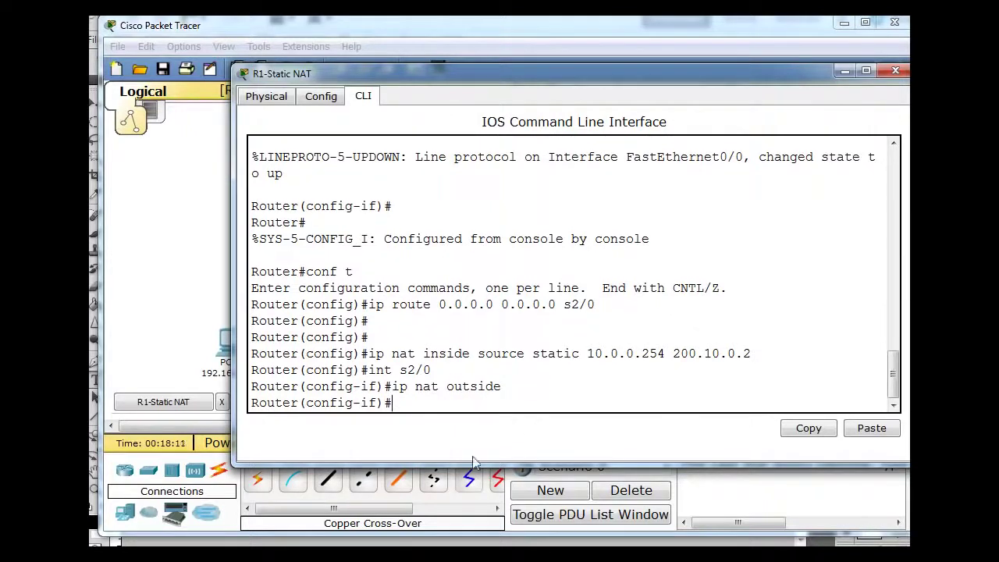
# Designate interface fa0/0 on R1 as the NAT inside interface with ip nat inside, and exit configuration mode.
pyautogui.write('int fa0/0')
pyautogui.press('Return')
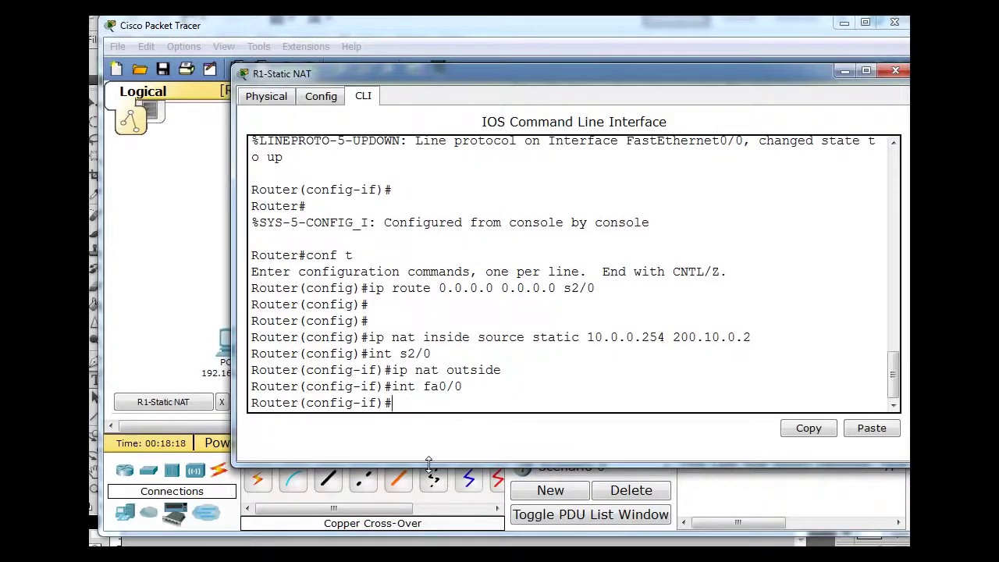
pyautogui.write('ip nat inside')
pyautogui.press('Return')
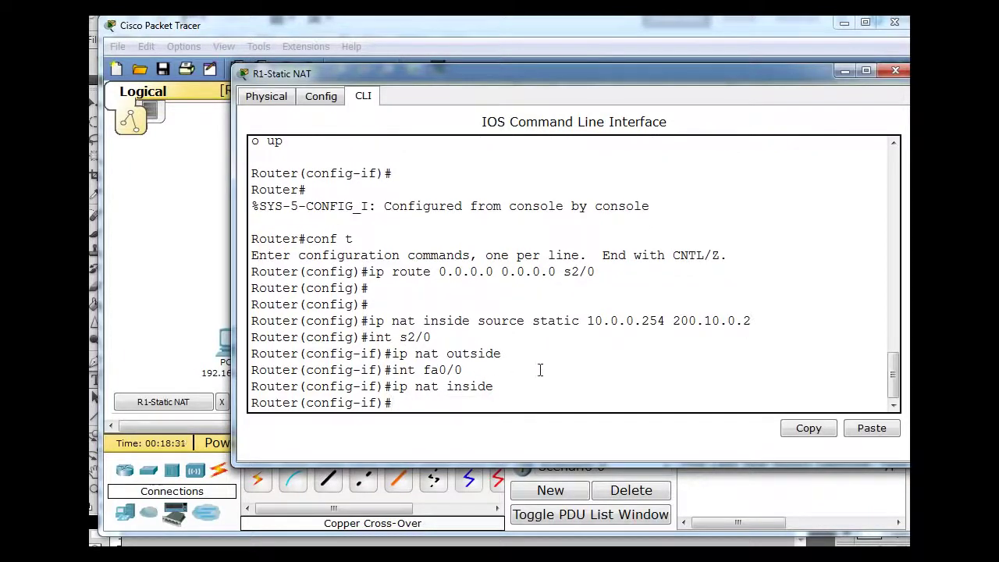
pyautogui.hotkey('ctrl', 'z')
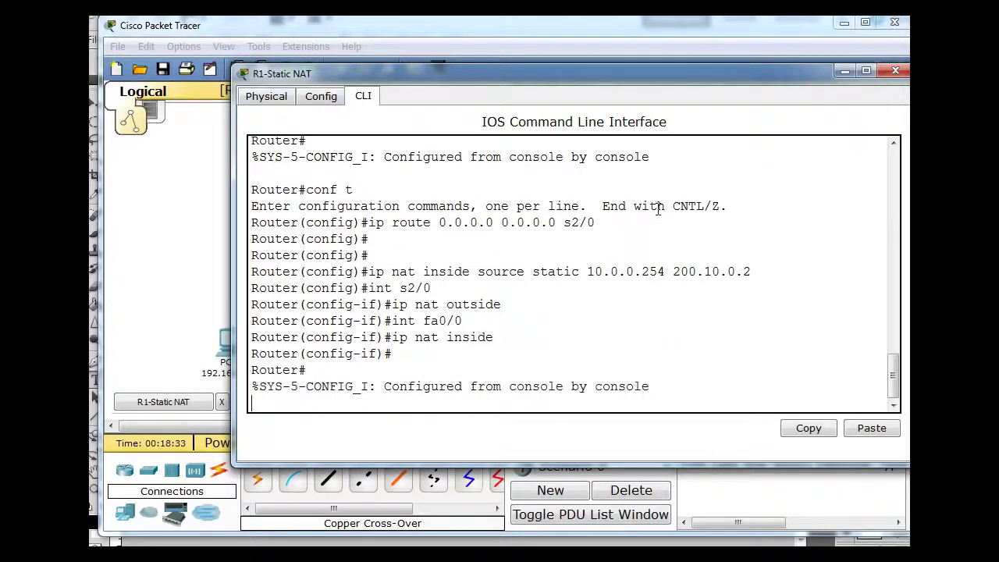
pyautogui.press('Return')
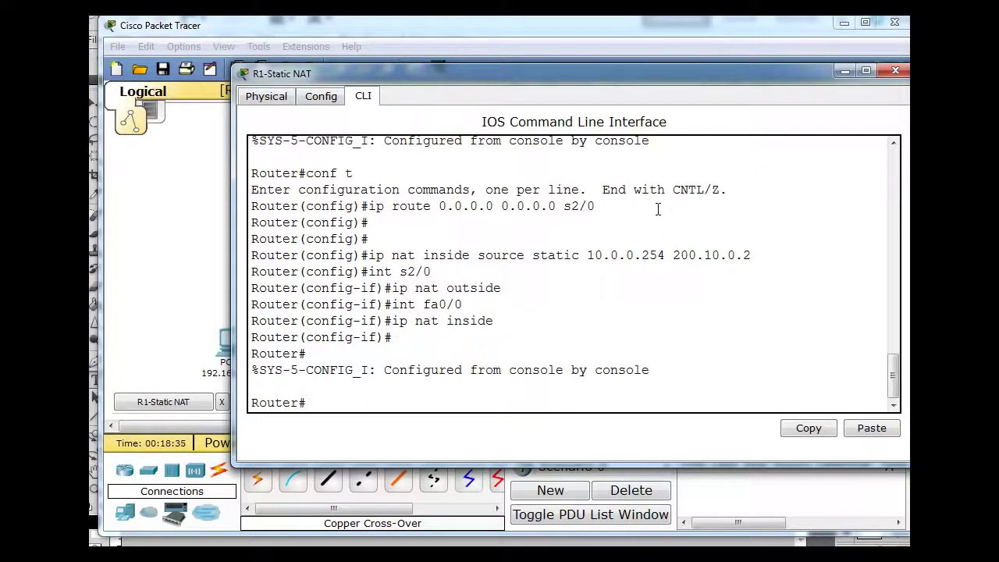
# Display R1's running configuration with show run and review its NAT inside, NAT outside and static mapping entries through to the end.
pyautogui.write('show run')
pyautogui.press('Return')
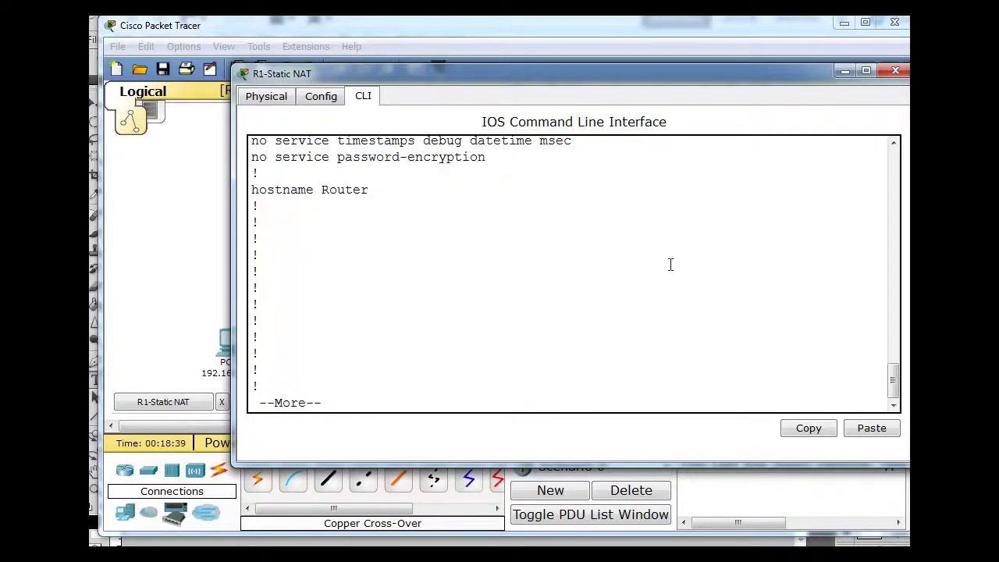
pyautogui.press('space')
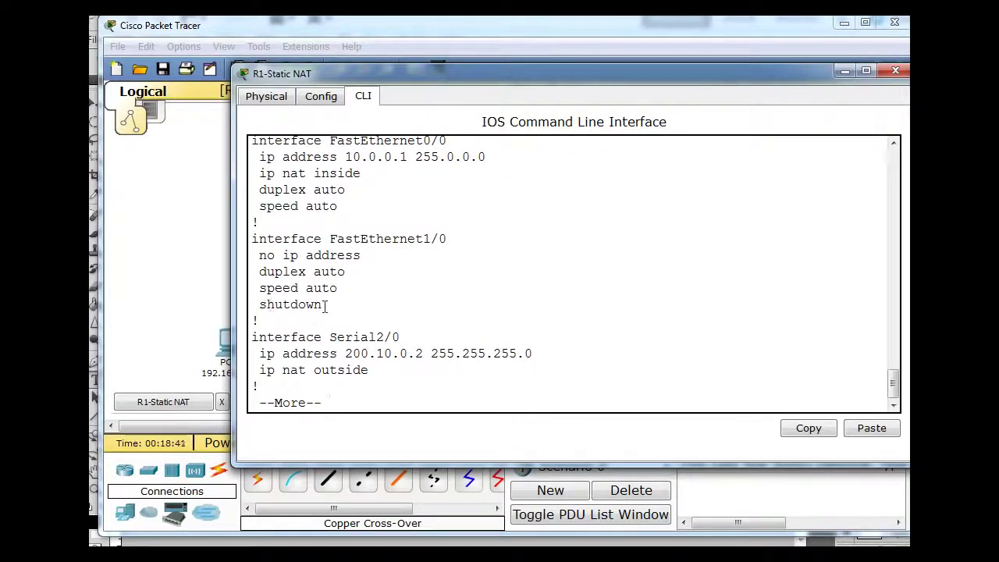
pyautogui.moveTo(258, 370); pyautogui.dragTo(412, 373)
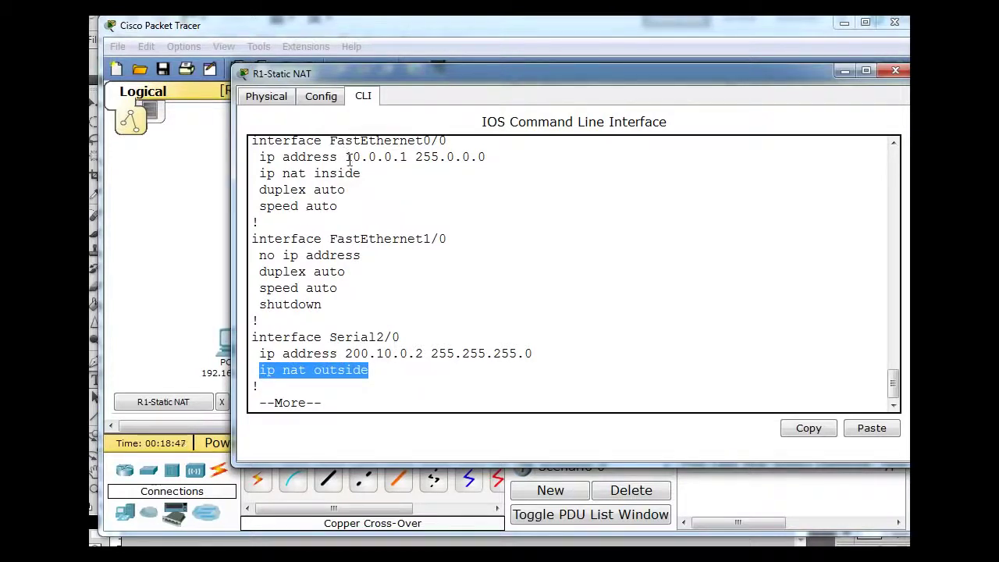
pyautogui.click(252, 170)
pyautogui.moveTo(252, 170); pyautogui.dragTo(397, 172)
pyautogui.press('space')
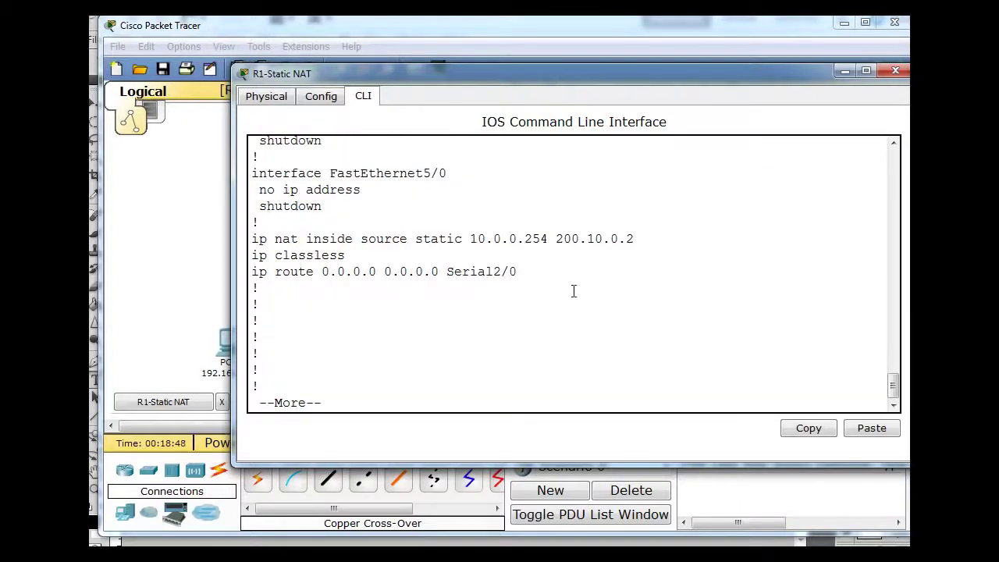
pyautogui.moveTo(252, 239); pyautogui.dragTo(651, 258)
pyautogui.press('space')
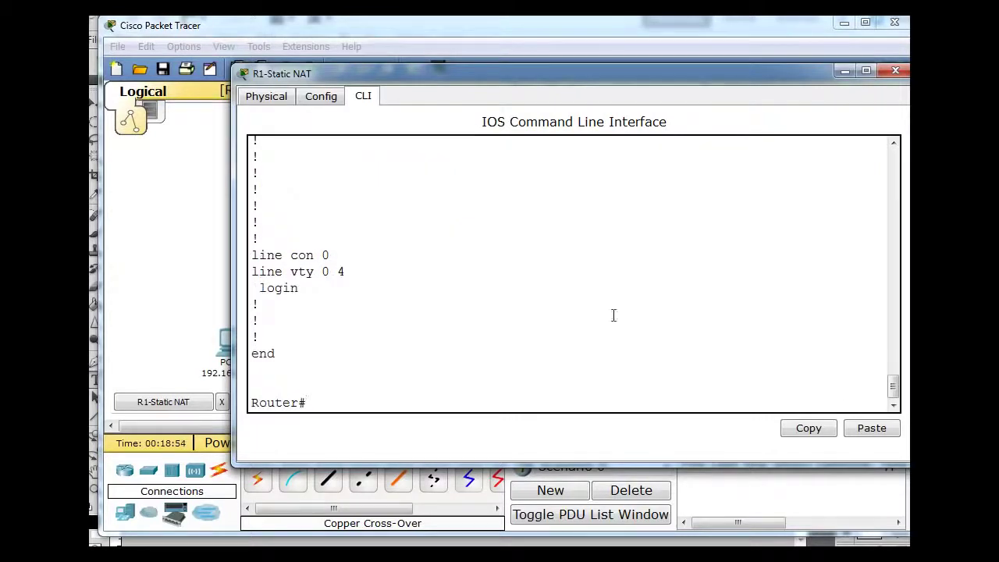
# Close the R1-Static NAT window and open the Web Browser on PC 192.168.1.100, keeping the server side of the topology in view.
pyautogui.click(897, 73)
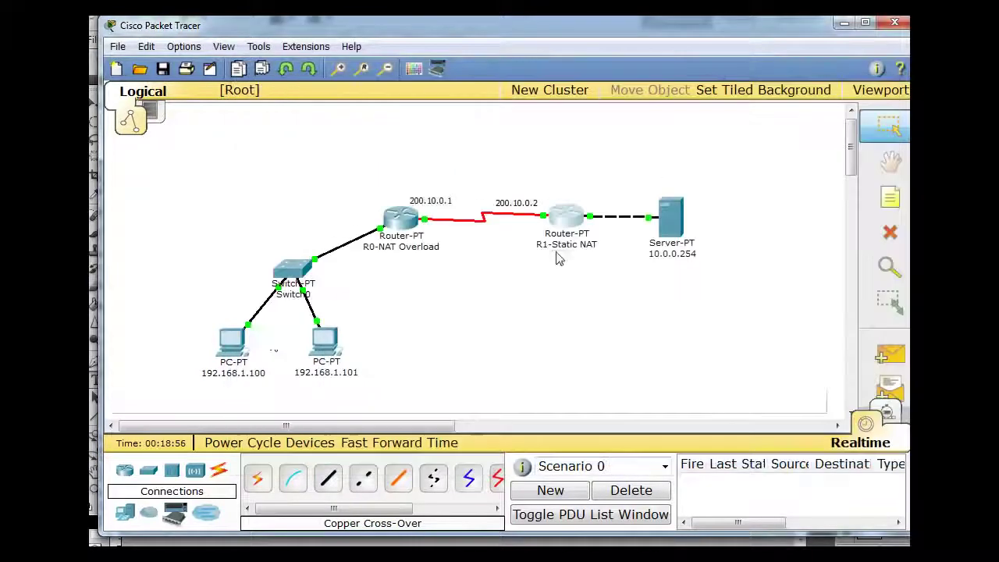
pyautogui.click(229, 342)
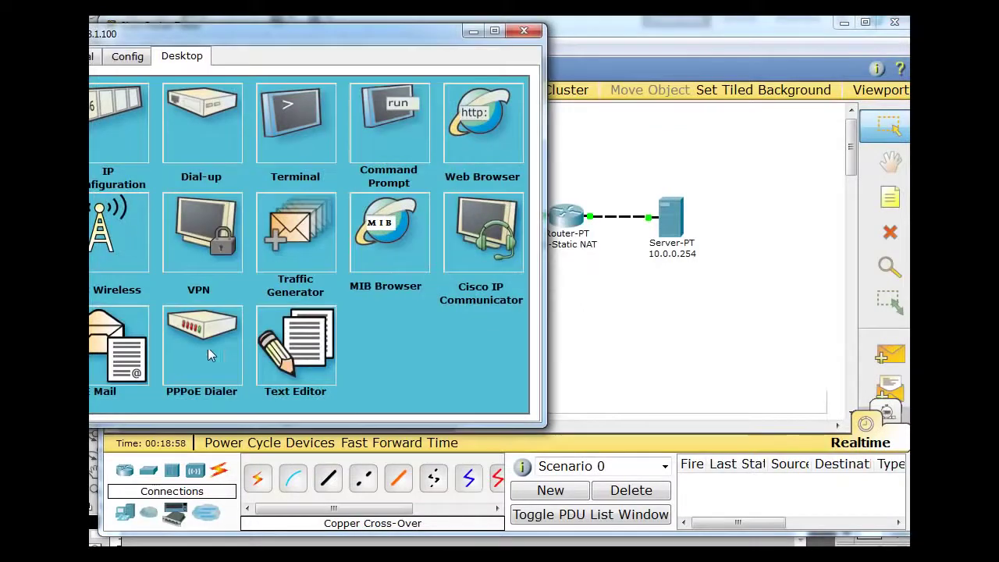
pyautogui.moveTo(327, 33); pyautogui.dragTo(404, 46)
pyautogui.click(561, 121)
pyautogui.moveTo(474, 36); pyautogui.dragTo(361, 61)
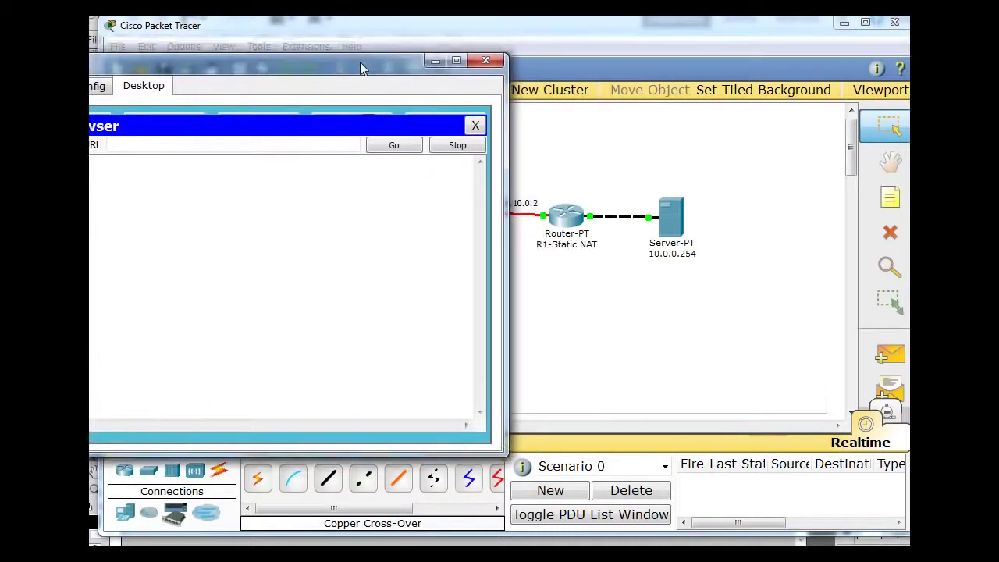
pyautogui.click(167, 142)
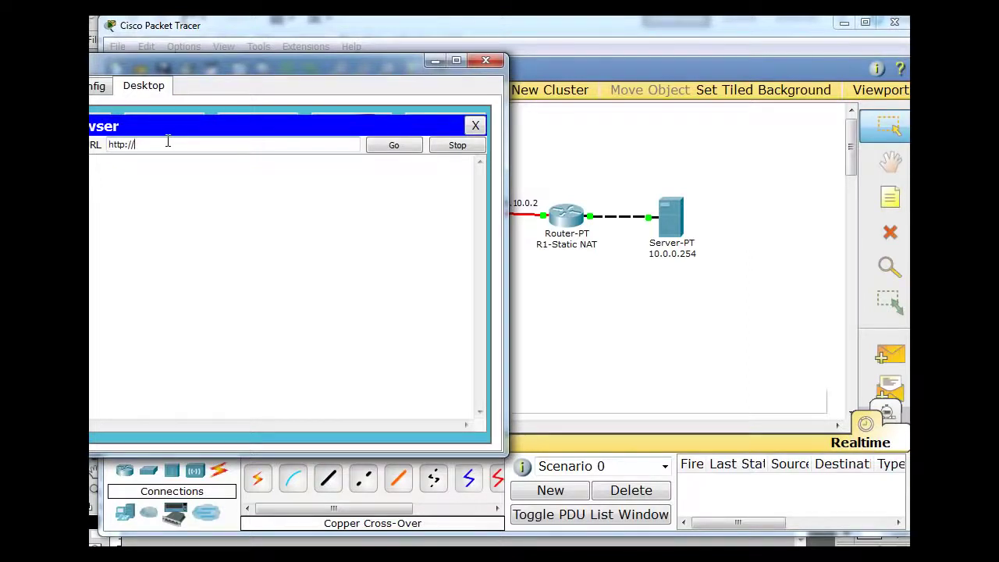
pyautogui.write('.10.0.2')
pyautogui.press('Return')
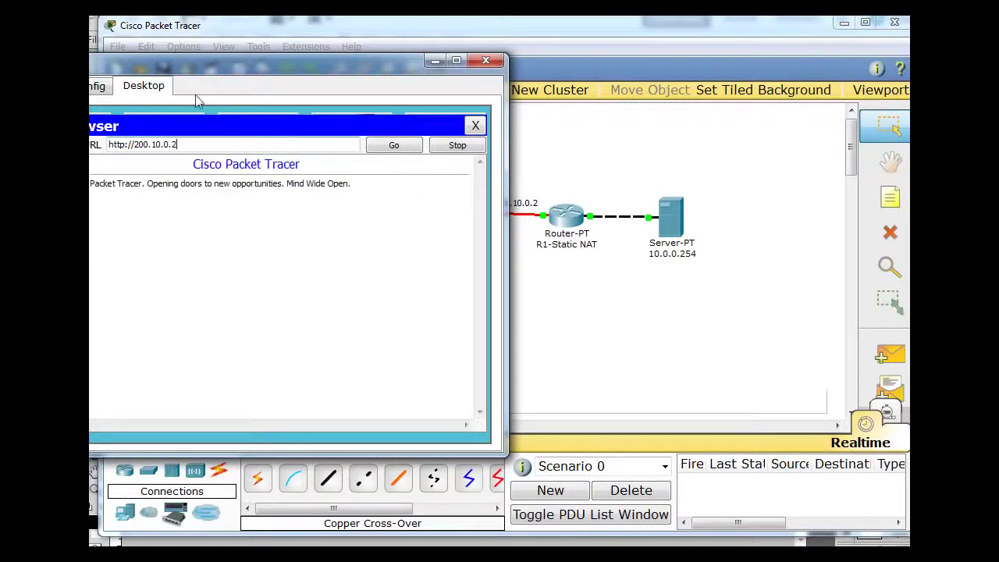
pyautogui.moveTo(211, 69); pyautogui.dragTo(313, 79)
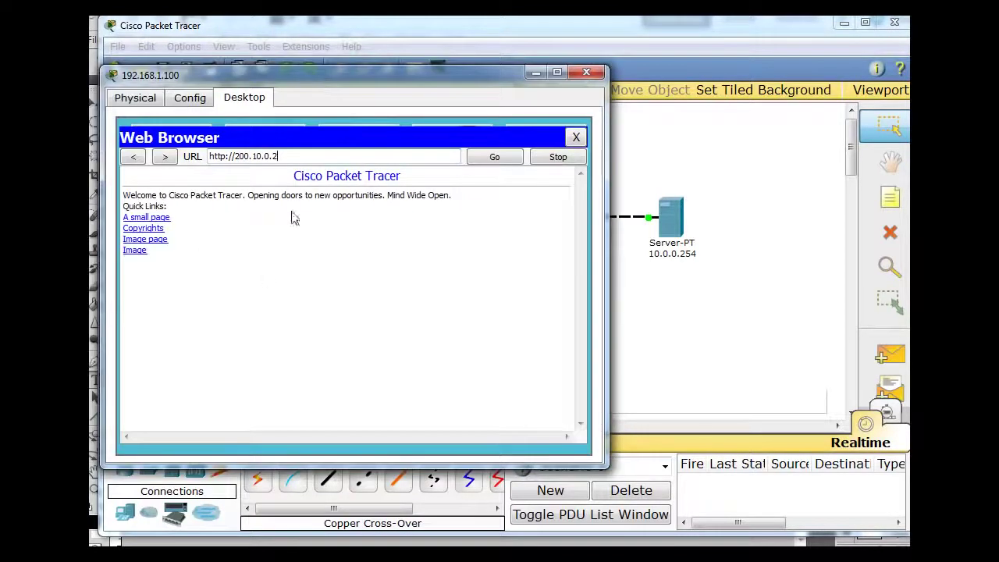